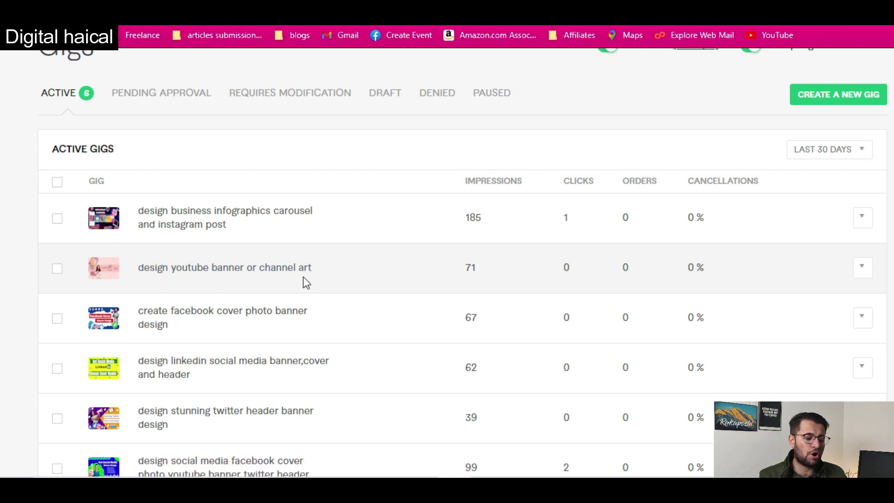
Open the "design youtube banner or channel art" gig for editing and select its title text after "I will"
left_click(860, 270)
left_click(799, 288)
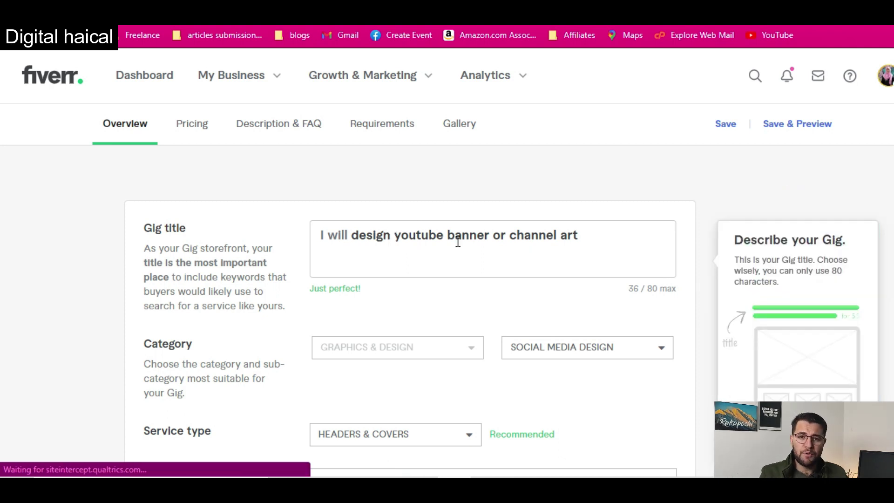
left_click(440, 232)
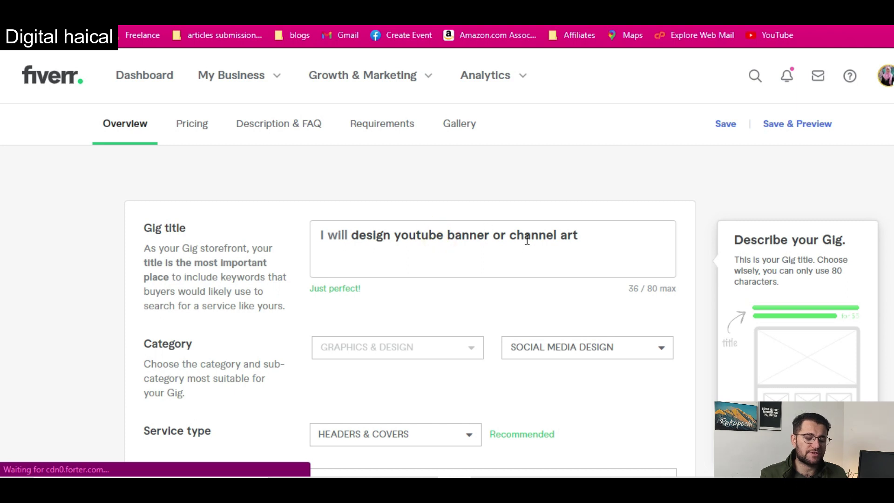
left_click(541, 241, "shift")
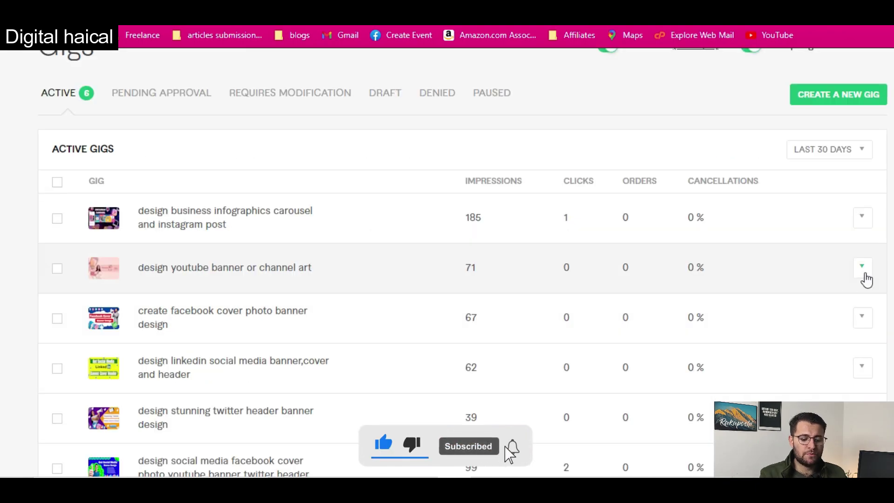
Copy the share link of the youtube banner gig and open its public page in a new browser tab
left_click(861, 270)
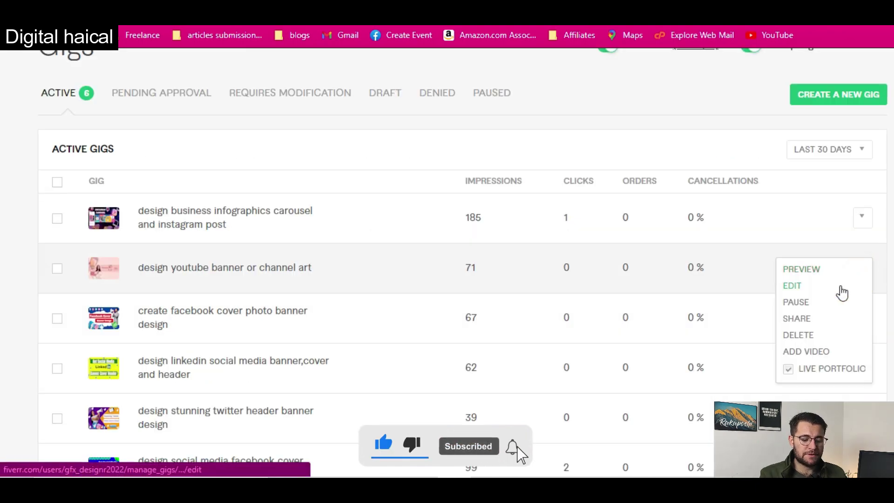
left_click(796, 320)
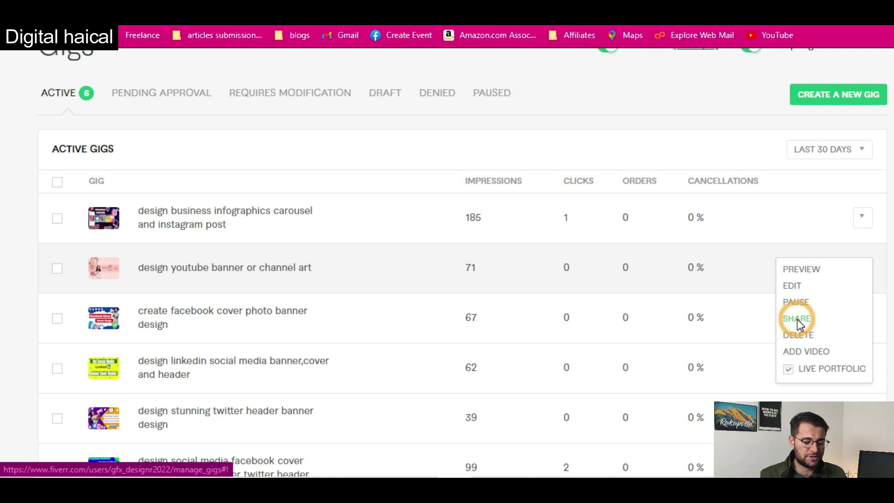
left_click(597, 296)
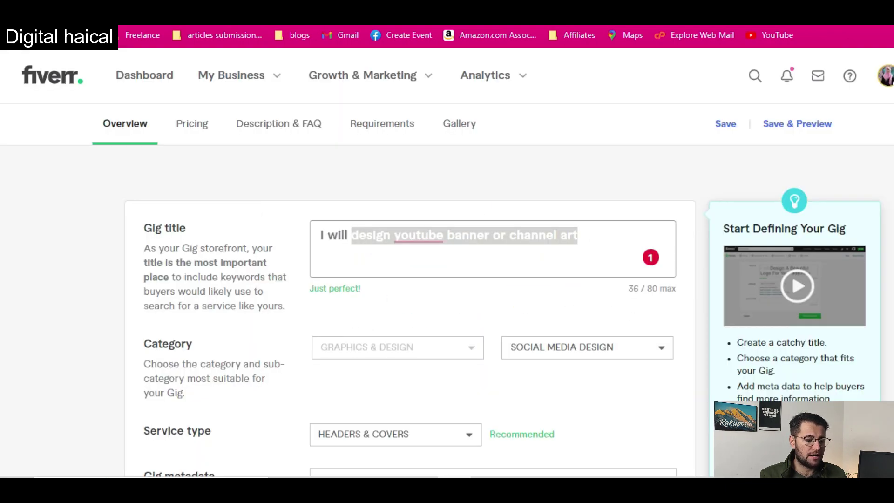
key("ctrl+t")
left_click(455, 18)
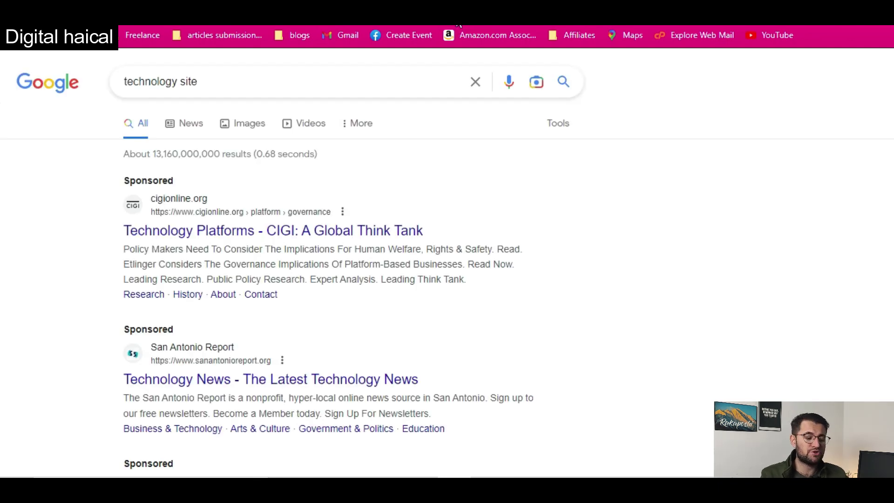
left_click(218, 18)
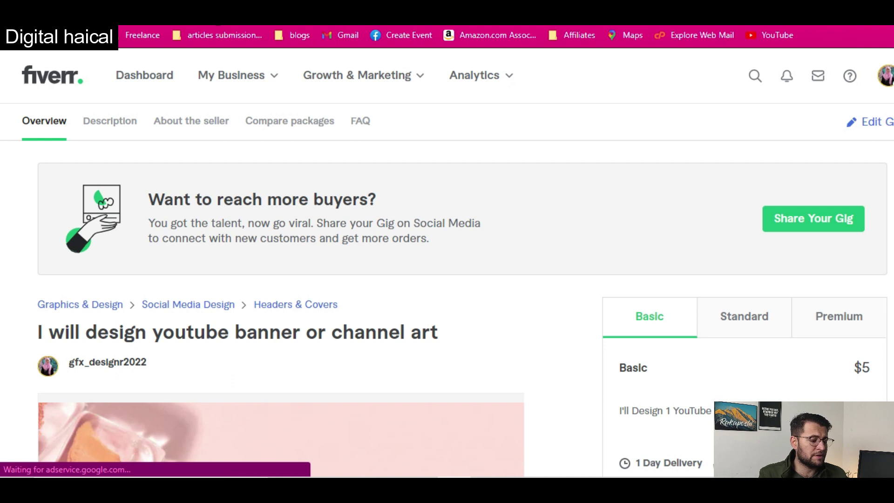
Compare the wording of the gig's public URL with the gig title in the editor
double_click(244, 27)
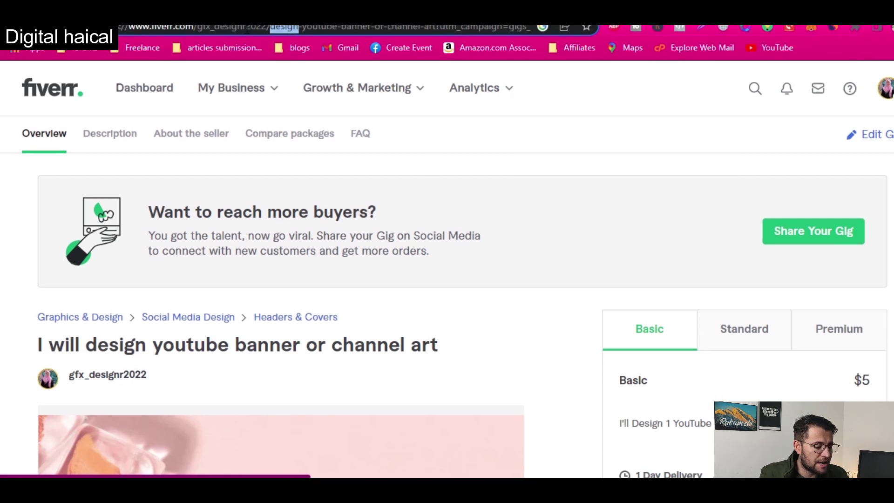
left_click(322, 31)
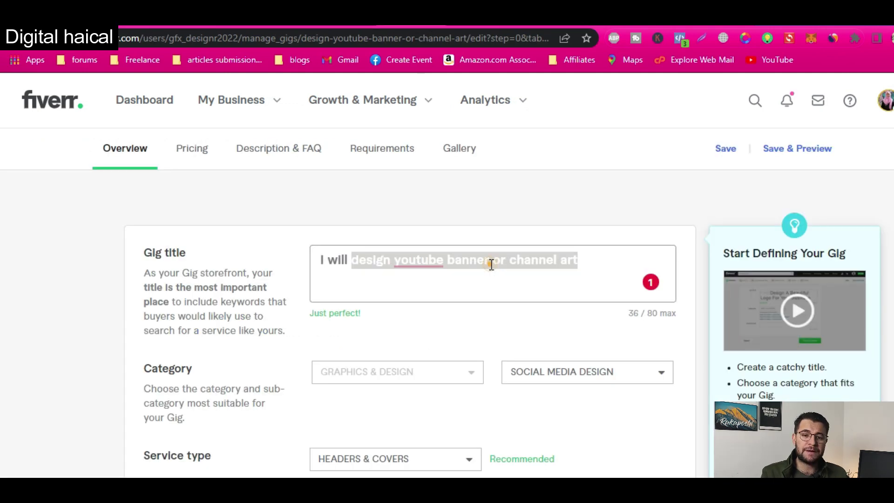
left_click(490, 262)
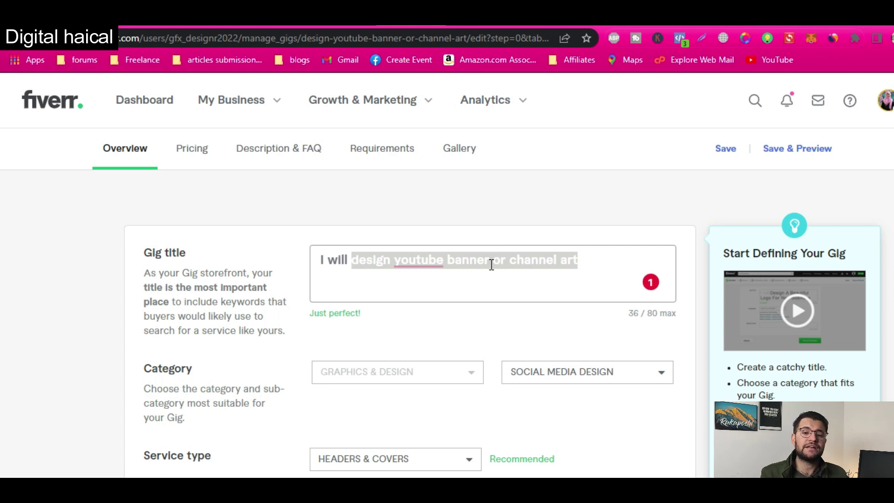
left_click(491, 264)
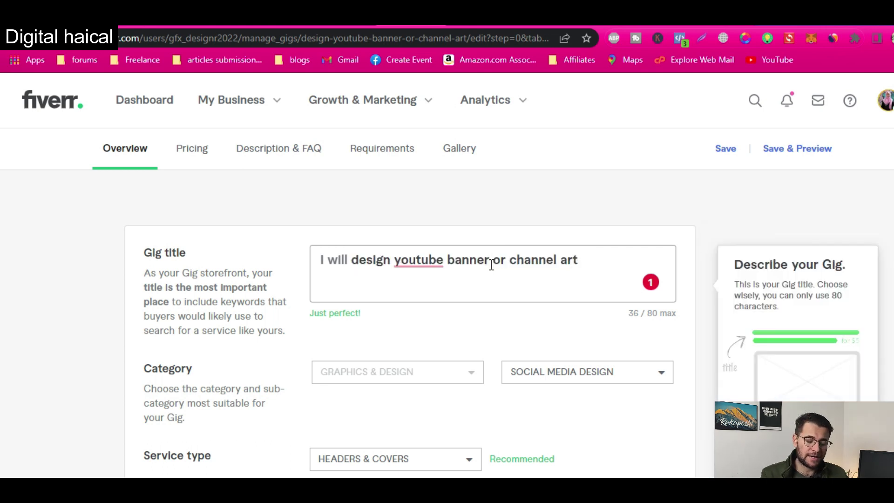
left_click(459, 23)
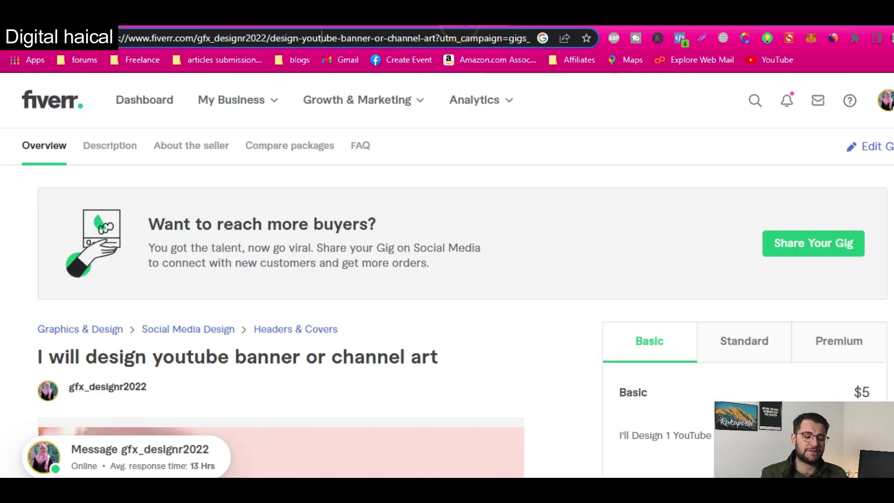
left_click(405, 22)
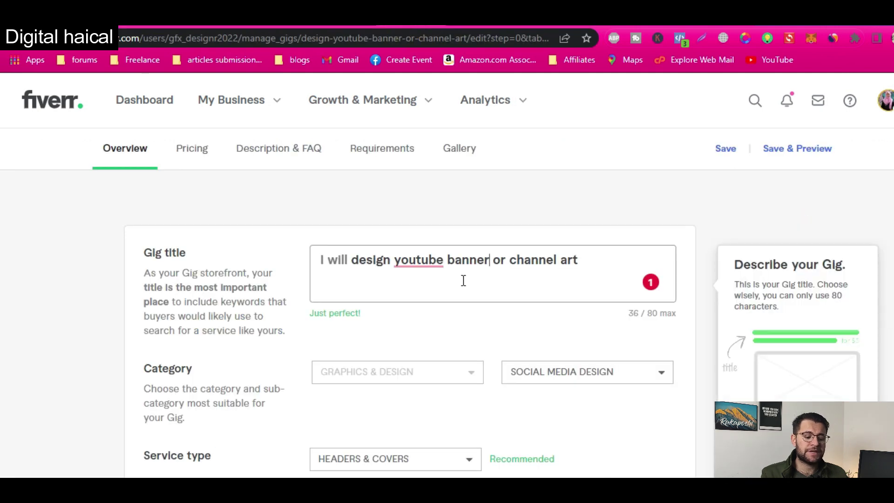
Replace "channel" with "cover" in the gig title so it reads "design youtube banner or cover art", and save the gig
left_click(479, 259)
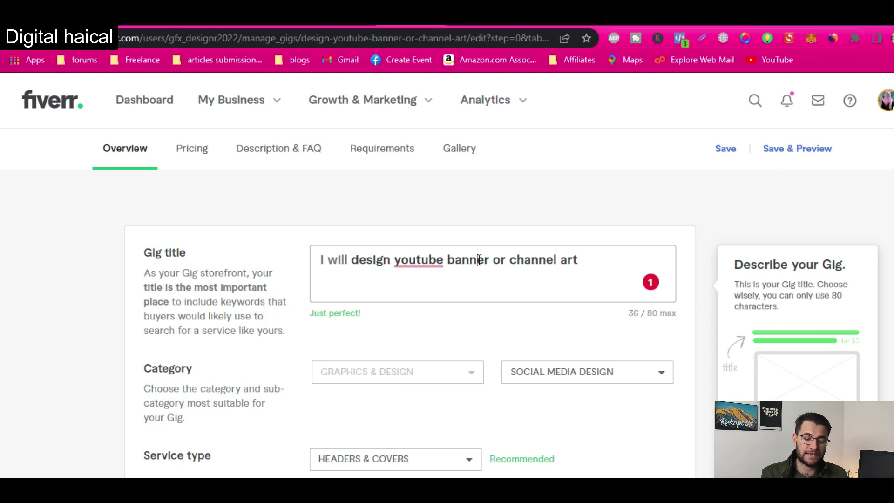
triple_click(548, 262)
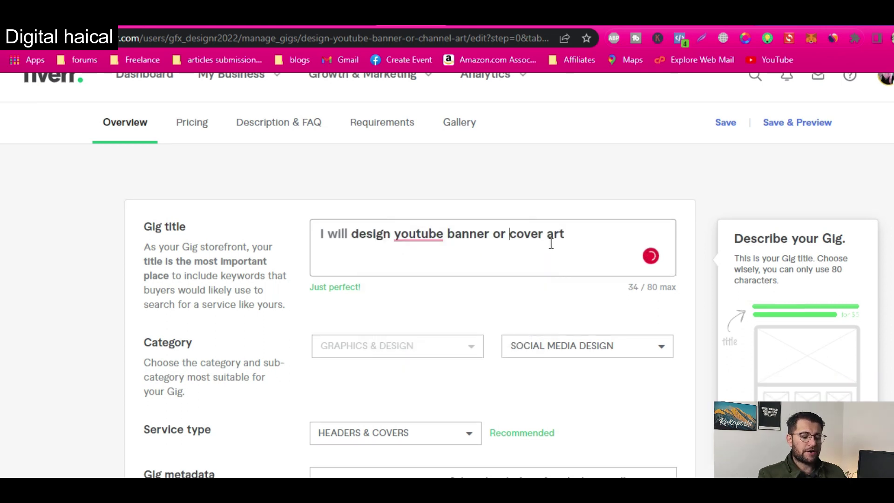
left_click(723, 122)
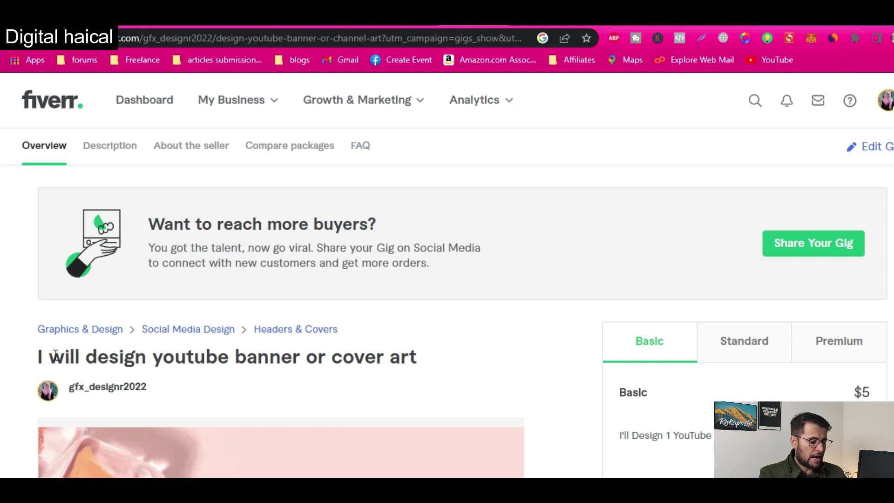
Check the edited title on the gig's public page against the keywords in its URL, and return to the gig editor
left_click_drag(49, 356, 300, 356)
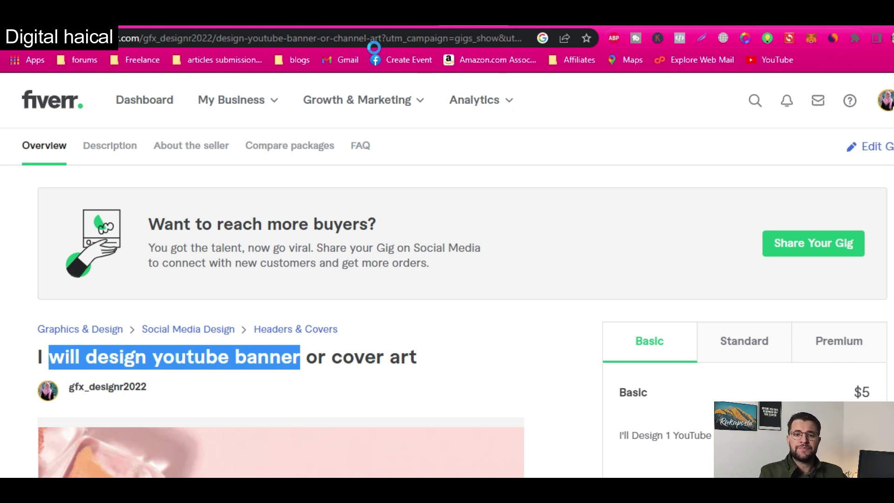
left_click(374, 49)
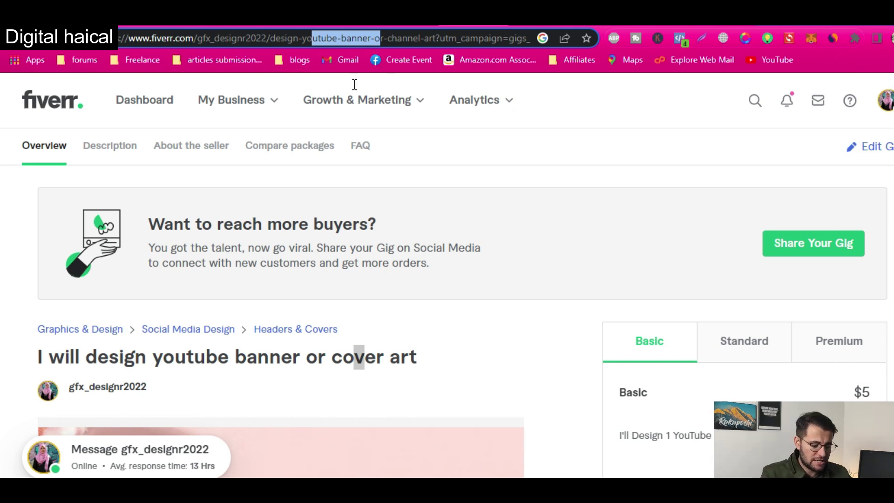
left_click(398, 21)
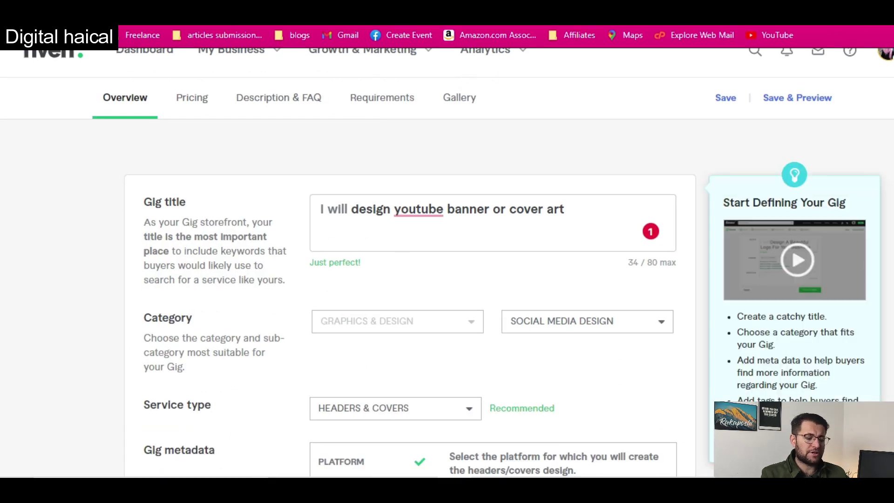
left_click(409, 212)
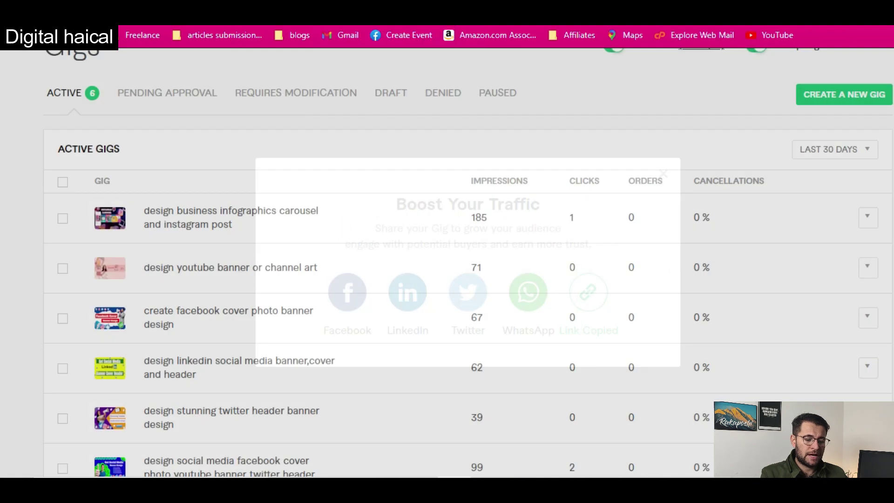
Go to the Gigs overview and switch the account from selling to buying mode
scroll(642, 168, "up", 2)
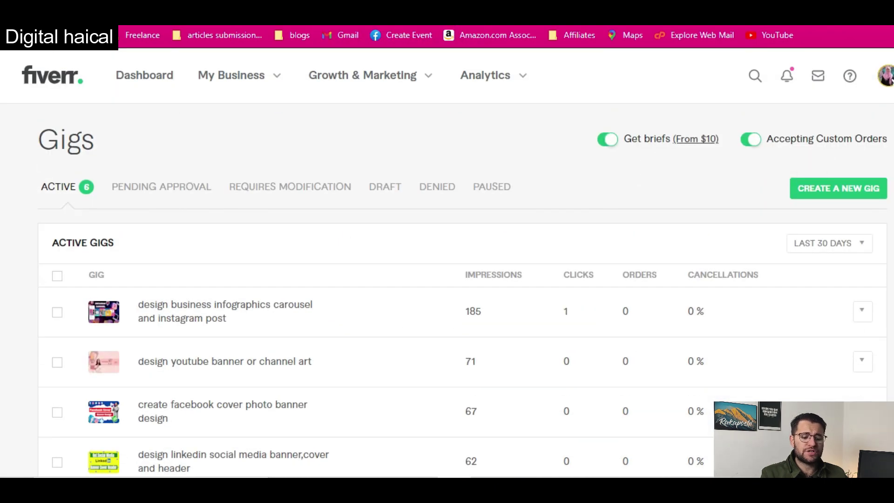
left_click(887, 76)
left_click(808, 171)
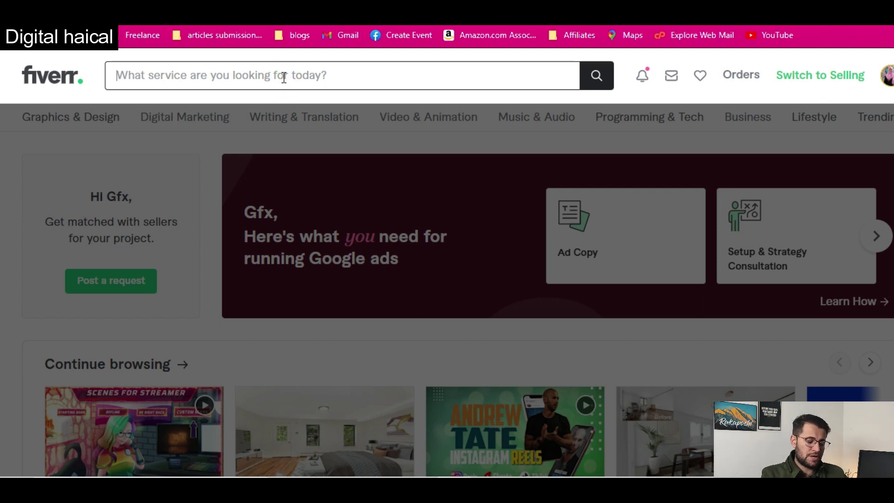
Search the marketplace services for "youtube banner"
left_click(283, 77)
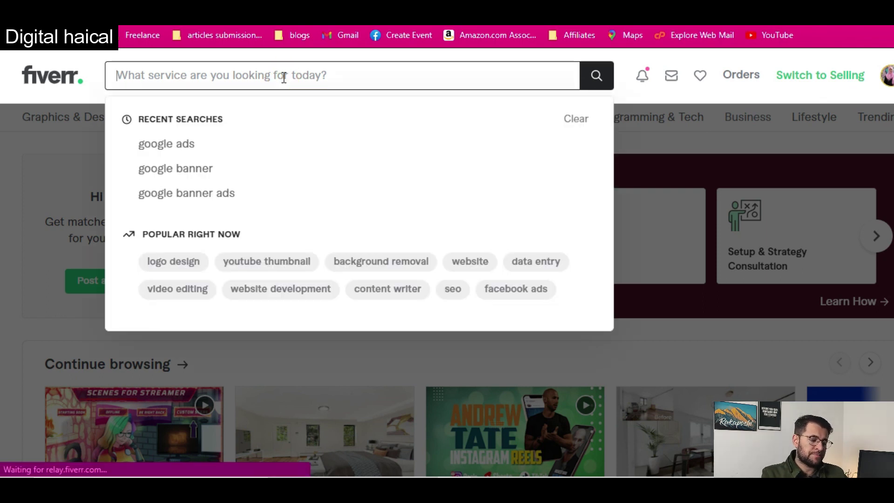
type("youtube")
key("Return")
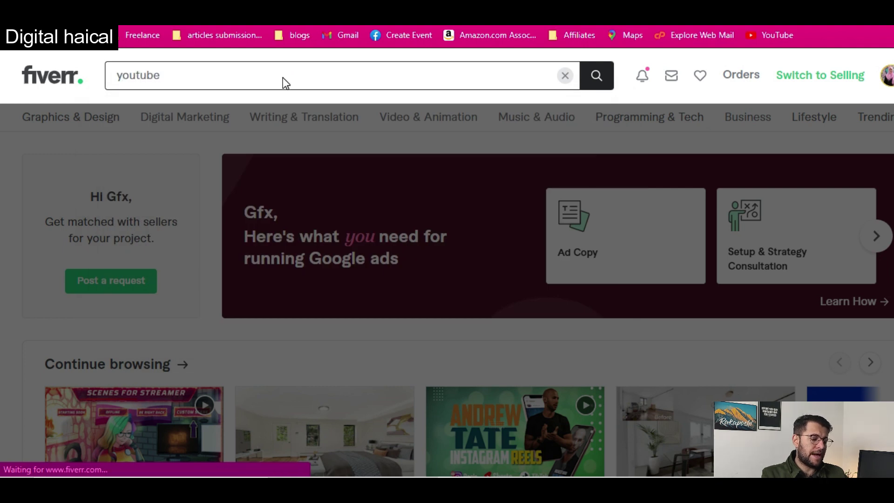
type("banner")
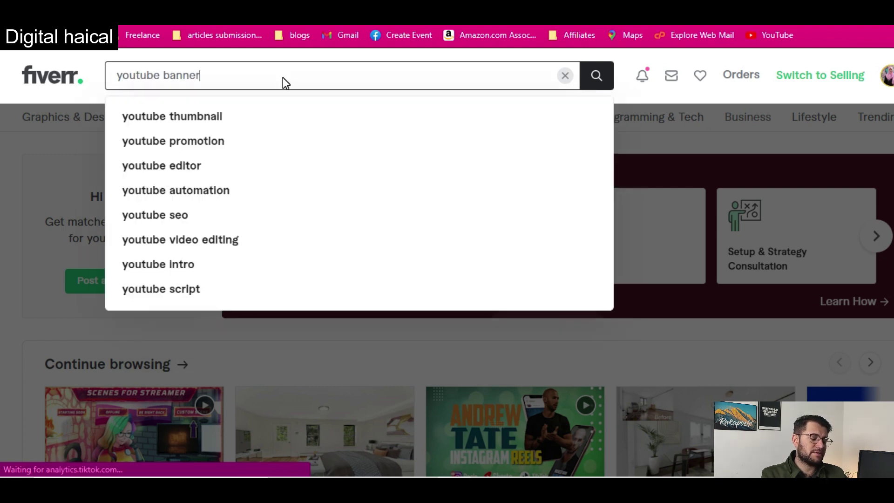
key("Return")
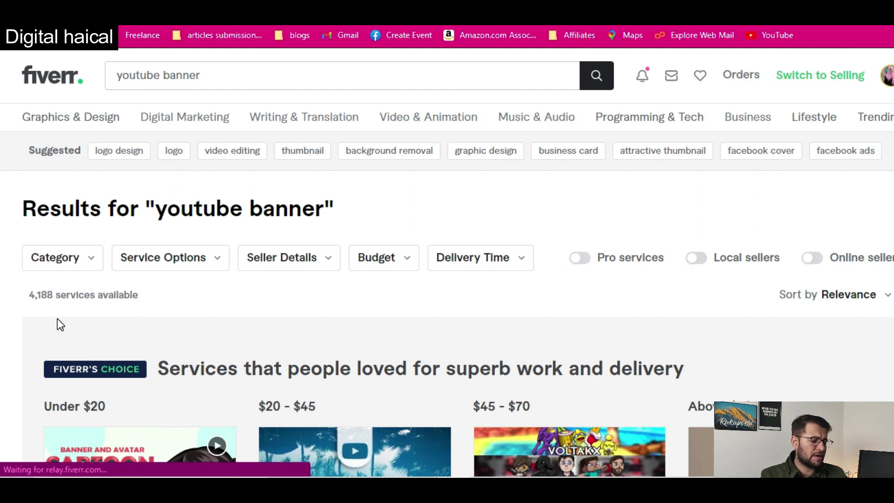
Check the number of services available for the youtube banner search
left_click_drag(156, 286, 27, 295)
left_click(177, 290)
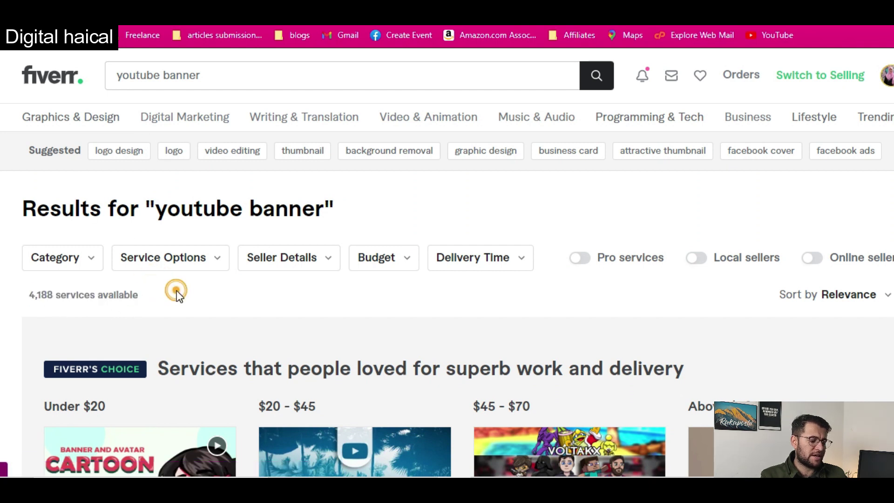
left_click(227, 151)
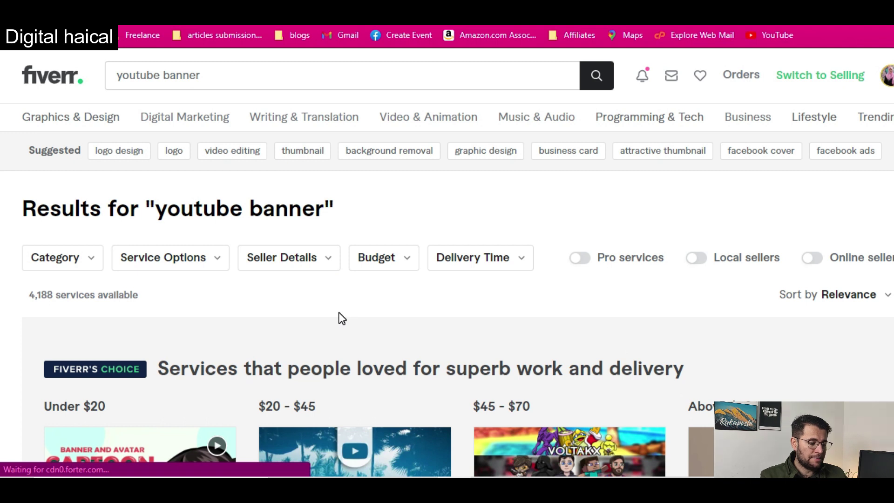
Browse the youtube banner search results and examine the competing gigs' titles, ratings and starting prices
scroll(392, 303, "down", 5)
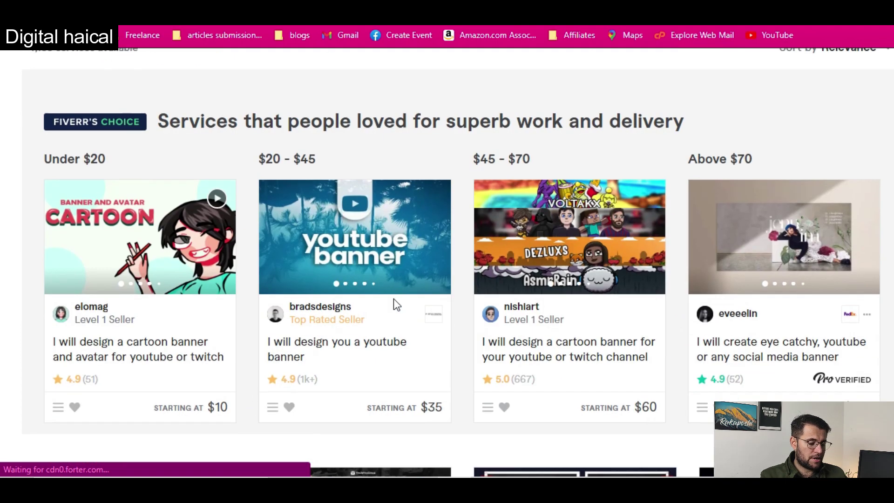
scroll(392, 298, "down", 2)
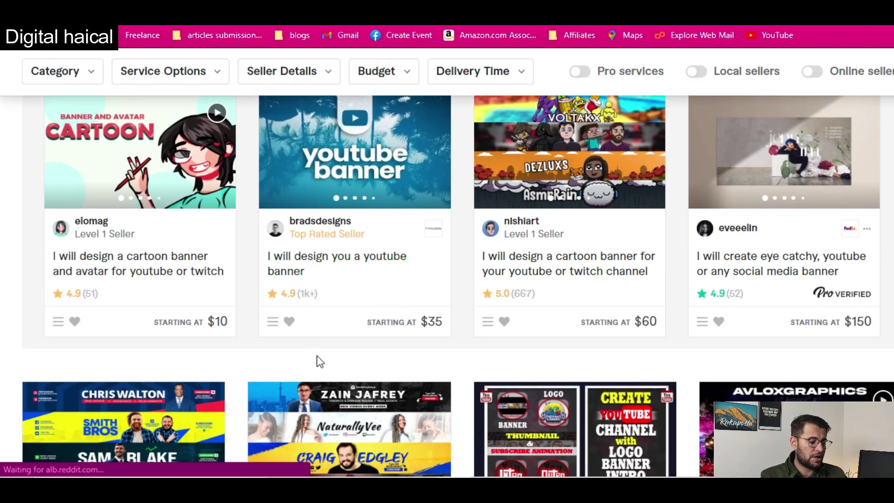
scroll(317, 355, "down", 5)
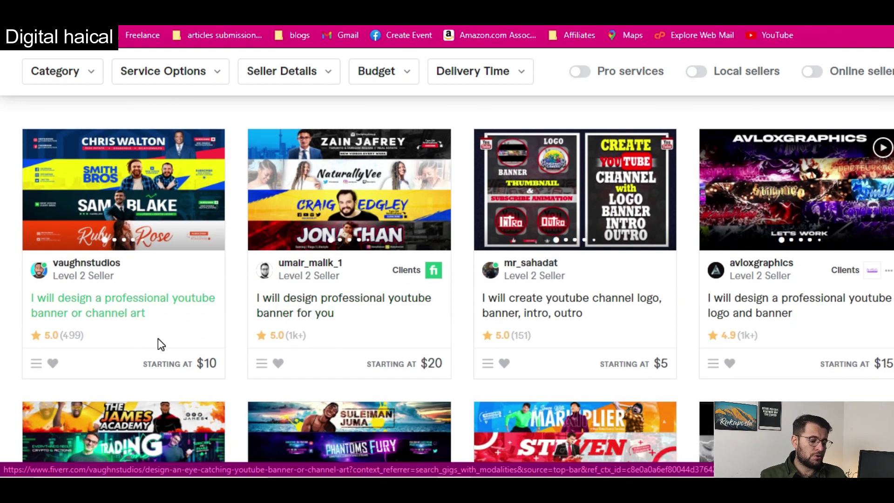
scroll(159, 340, "down", 9)
scroll(158, 340, "down", 2)
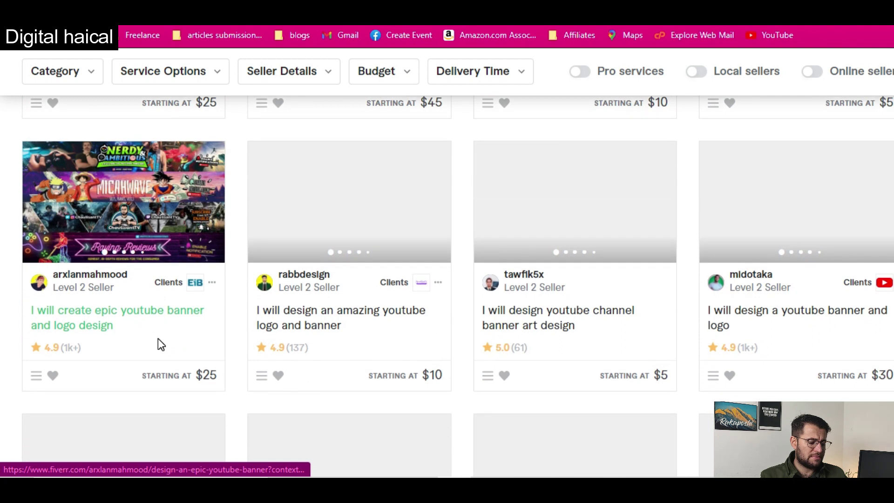
scroll(159, 342, "down", 6)
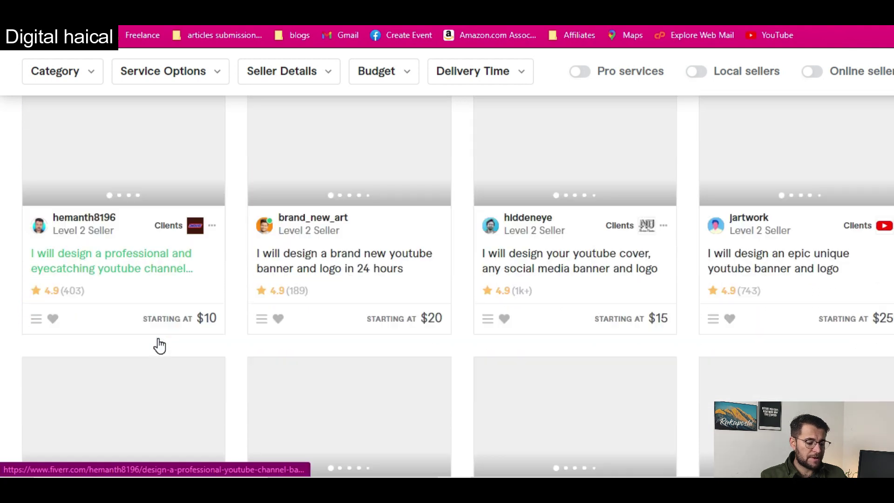
scroll(160, 345, "down", 3)
scroll(158, 339, "down", 1)
scroll(157, 339, "up", 15)
scroll(157, 339, "up", 5)
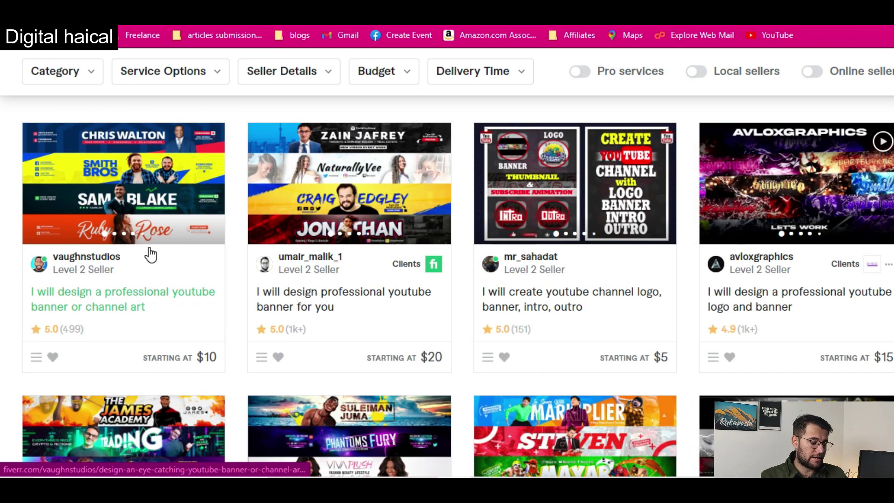
Open the competing gig "I will design superb youtube banner" separately, examine its page and return to the search results
scroll(150, 254, "down", 10)
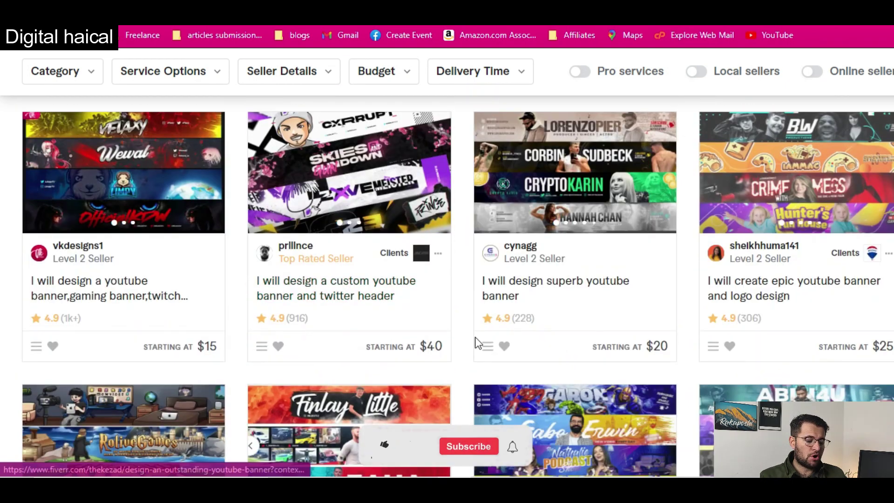
right_click(494, 285)
left_click(528, 295)
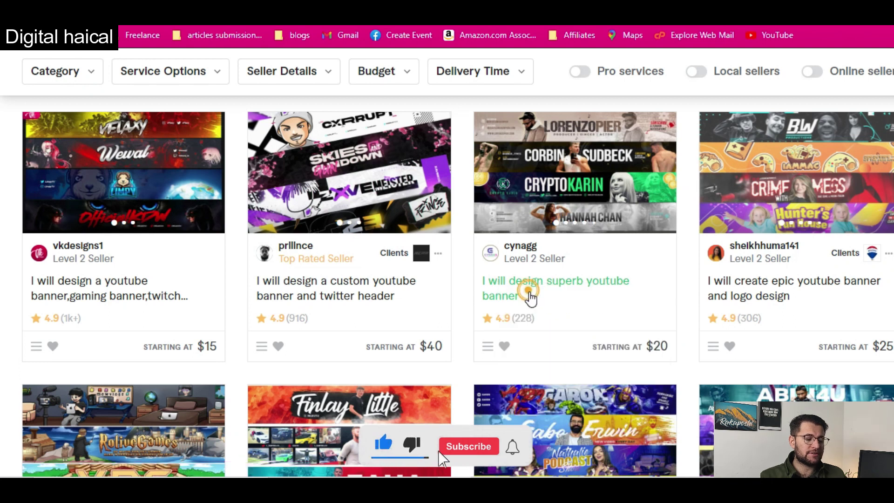
key("ctrl+Tab")
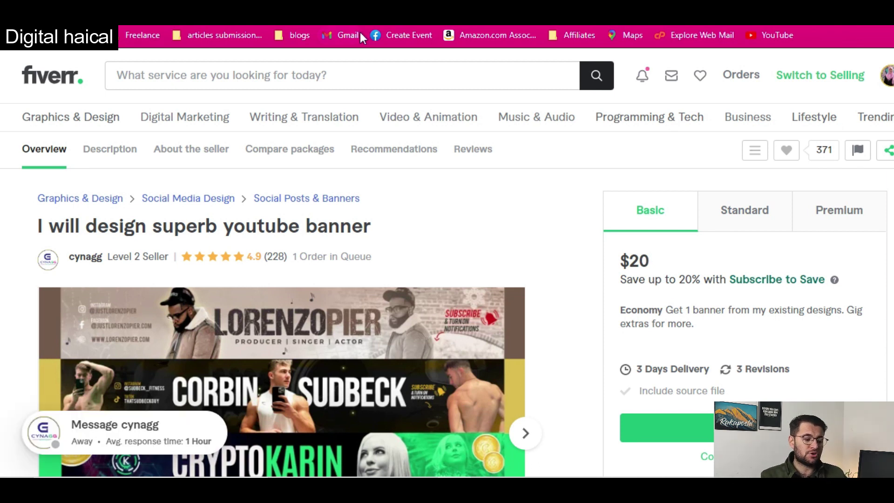
key("ctrl+shift+Tab")
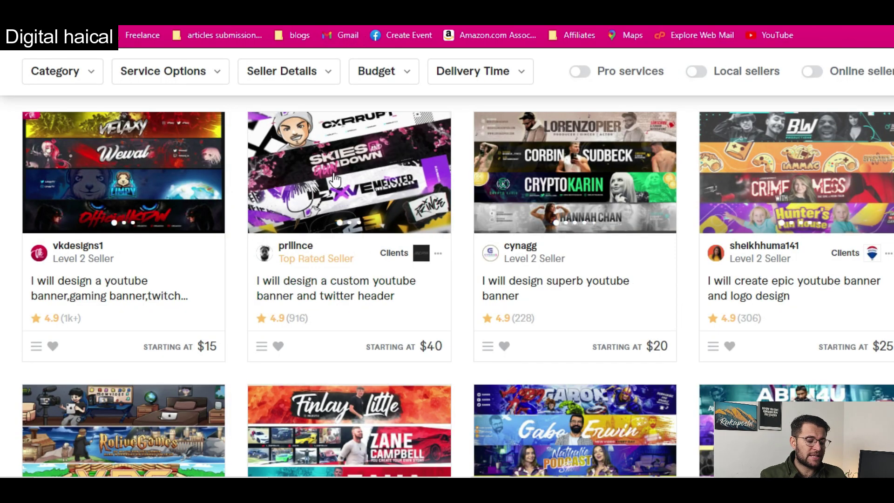
Compare the gig title in the editor with the competing gigs' titles in the youtube banner search results
scroll(336, 180, "up", 8)
key("ctrl+shift+Tab")
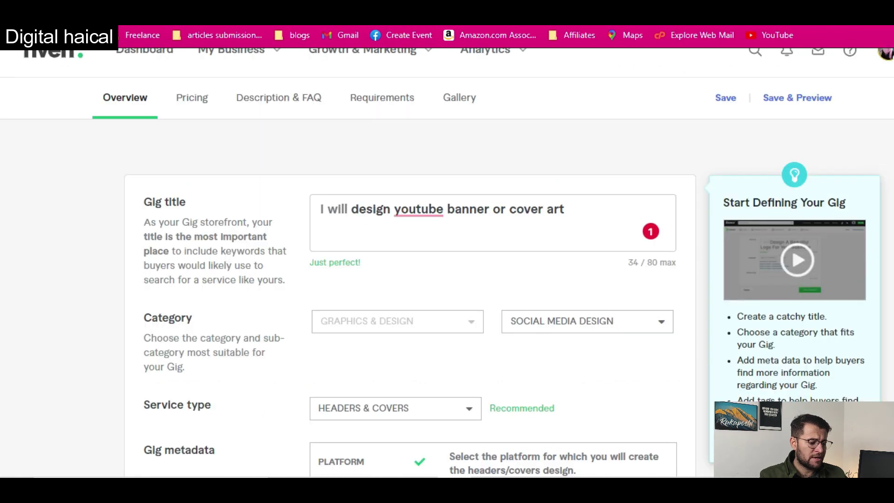
left_click(393, 233)
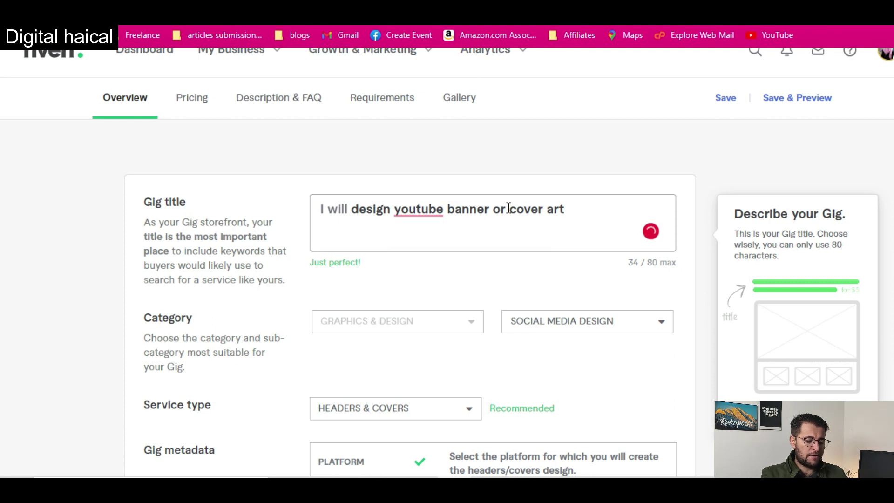
left_click(367, 110)
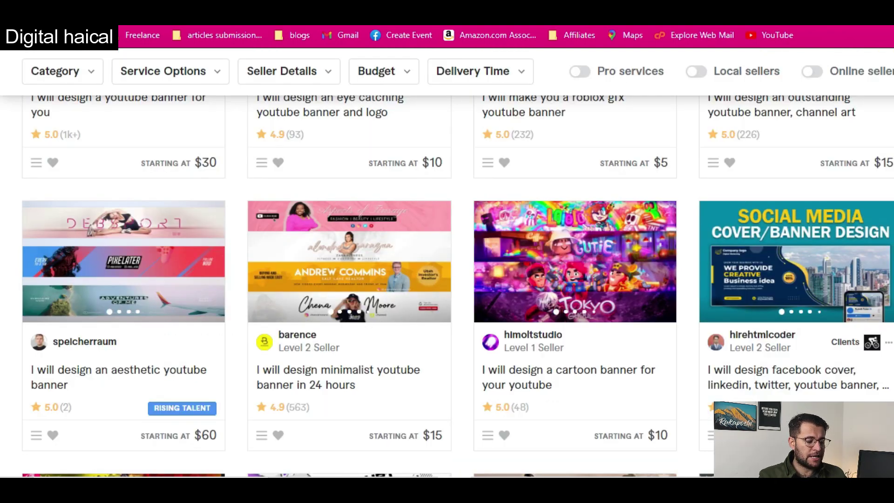
scroll(564, 384, "down", 5)
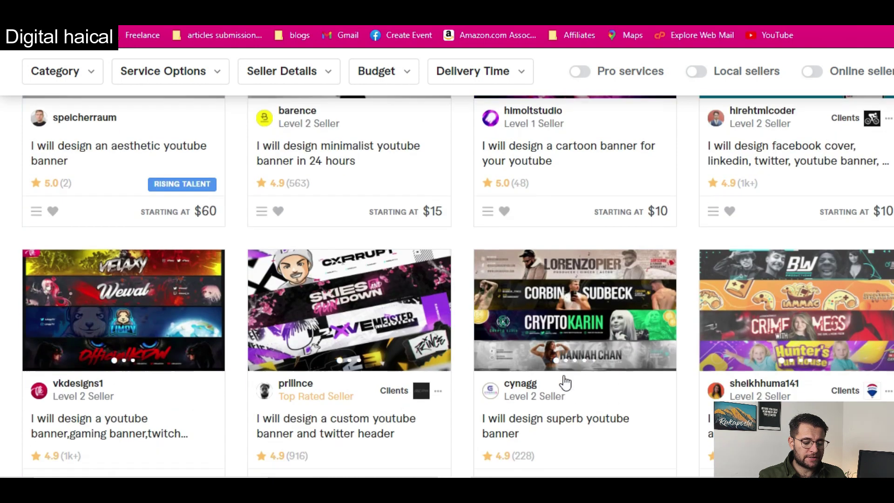
scroll(564, 382, "down", 1)
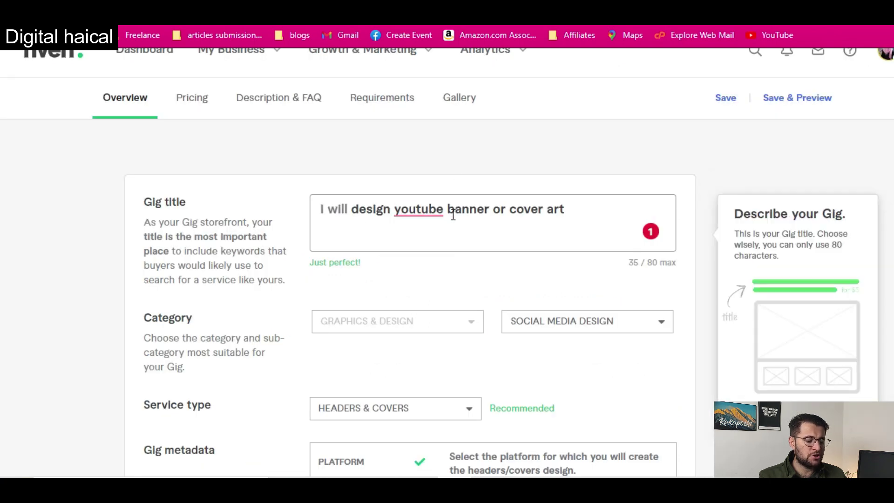
In the gig title, replace "cover art" with "gaming banner for YT Channel"
left_click_drag(572, 211, 514, 212)
type("gam")
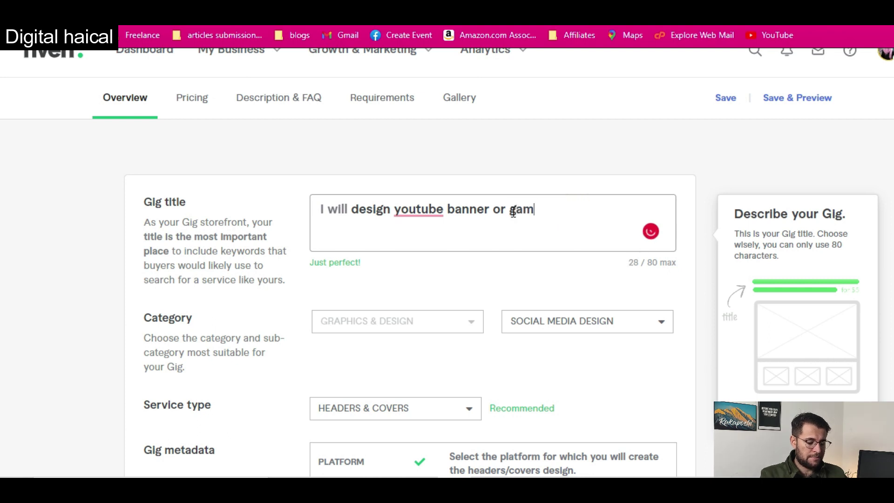
type("ing banne")
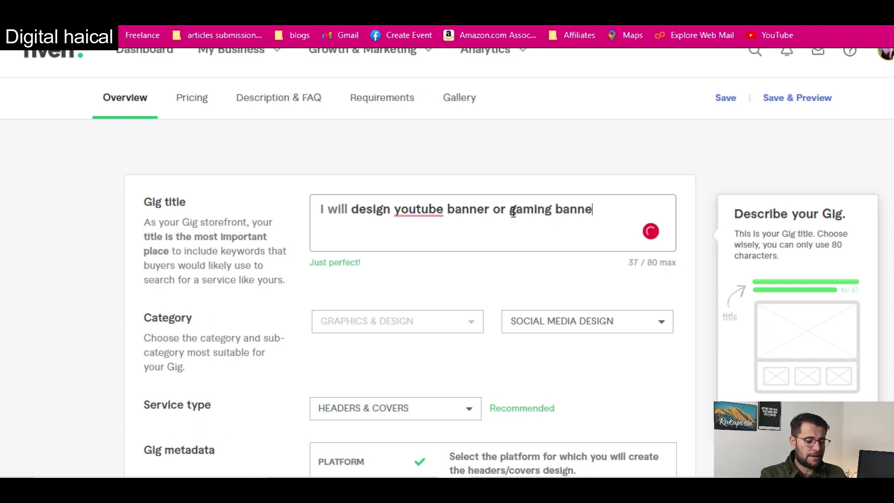
type("r for YT Channel")
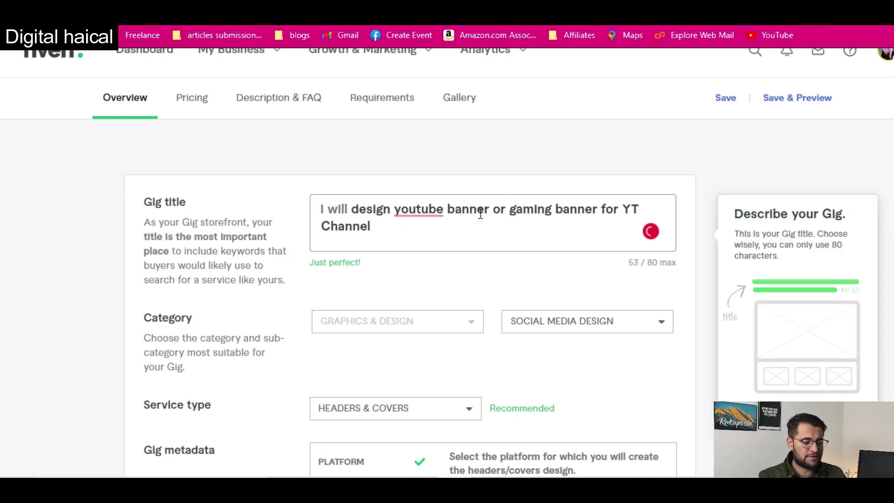
left_click(535, 205)
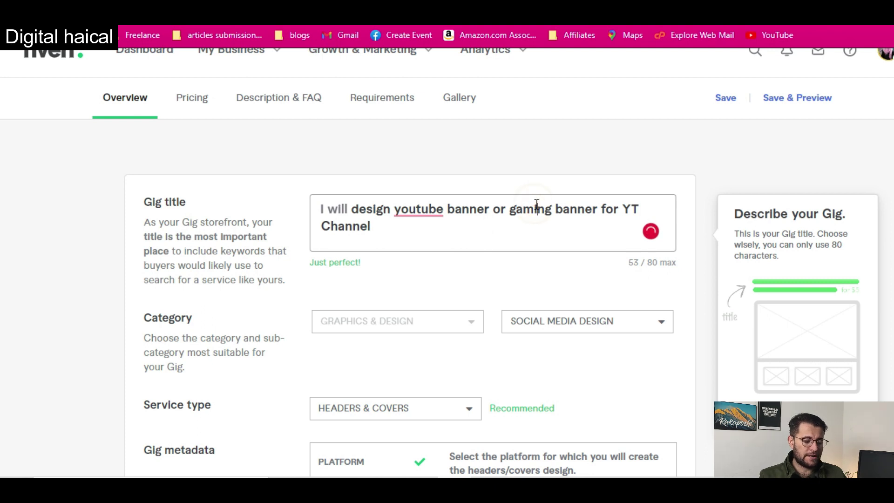
mouse_move(419, 208)
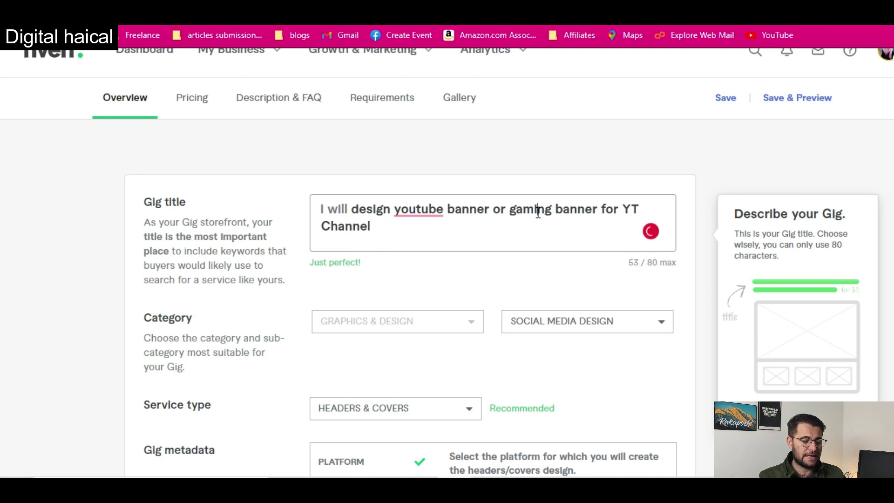
Review the gig's platform metadata and positive keywords, and save the gig overview
scroll(484, 305, "down", 5)
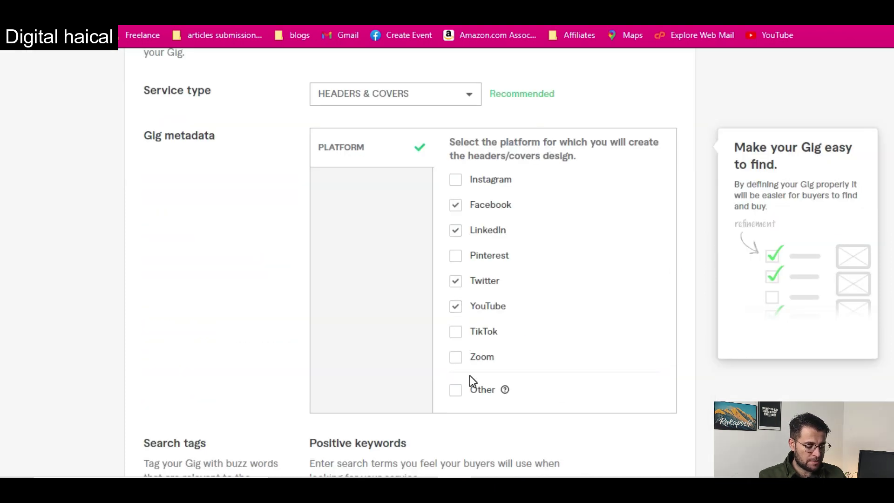
scroll(472, 379, "down", 6)
scroll(471, 255, "up", 1)
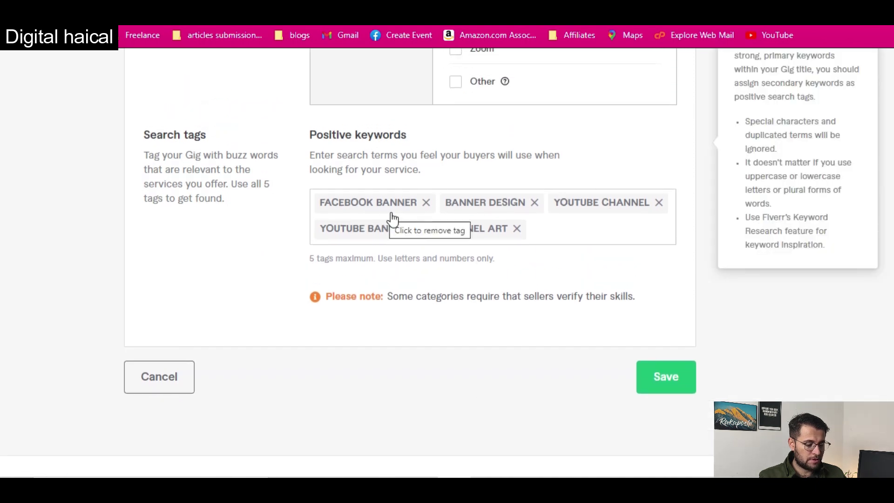
scroll(547, 335, "up", 4)
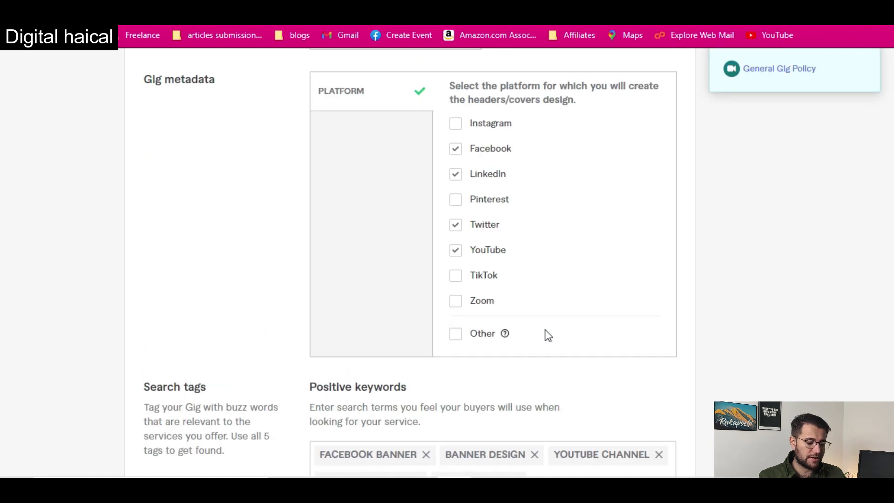
scroll(548, 336, "up", 6)
left_click(722, 127)
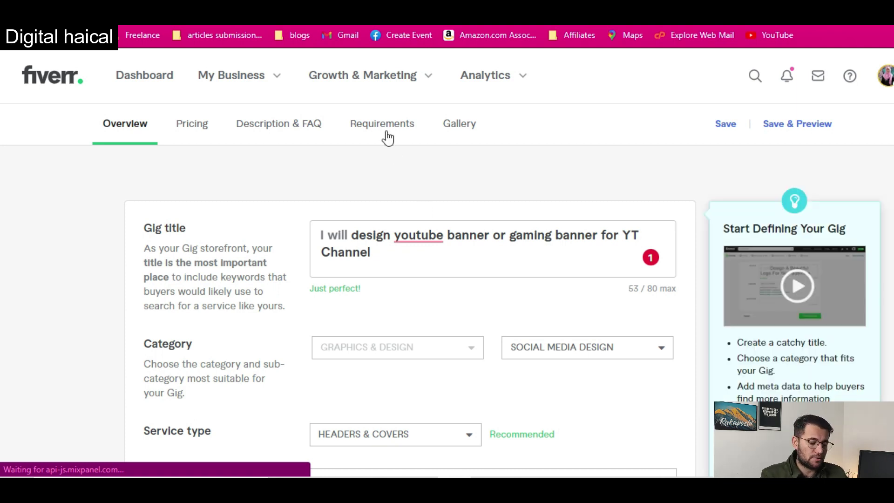
Examine the keywords in the gig page's URL and compare them with the edited gig title
left_click_drag(408, 236, 464, 238)
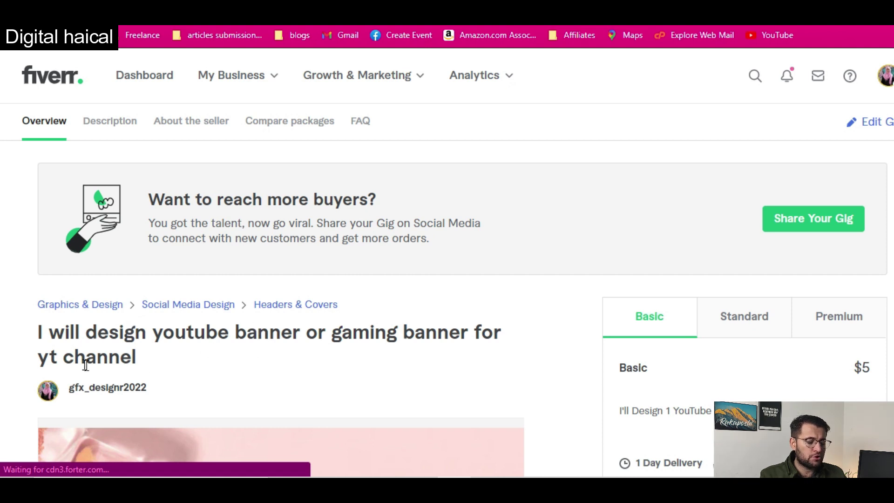
mouse_move(306, 45)
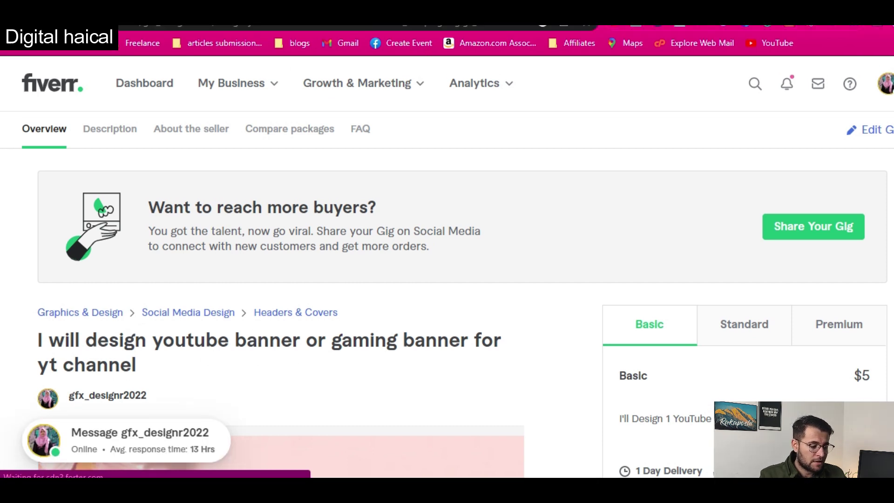
left_click_drag(222, 44, 381, 44)
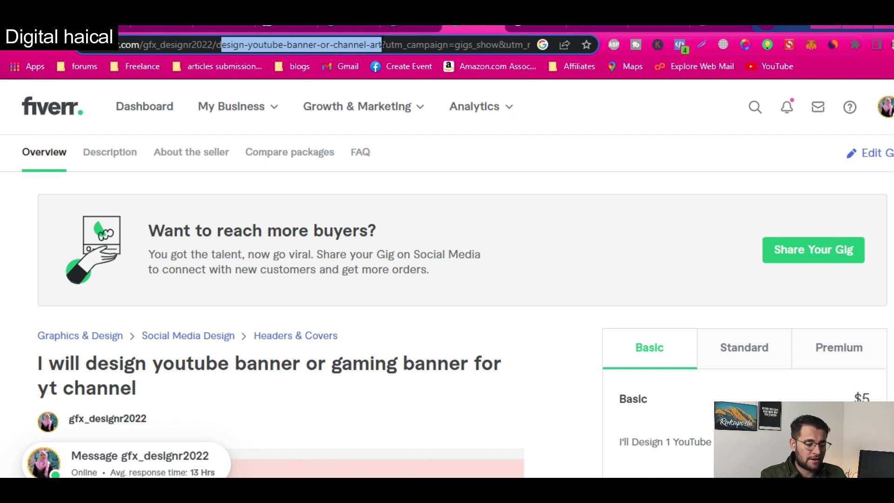
left_click(287, 45)
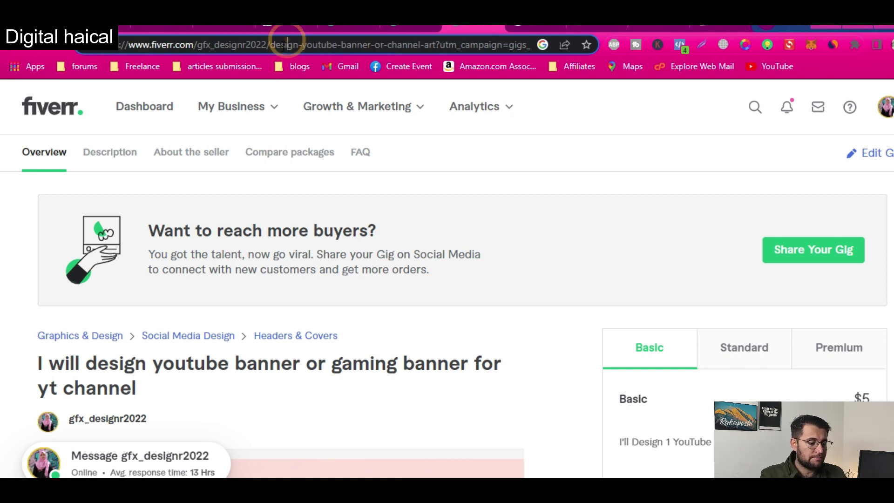
left_click_drag(306, 44, 356, 45)
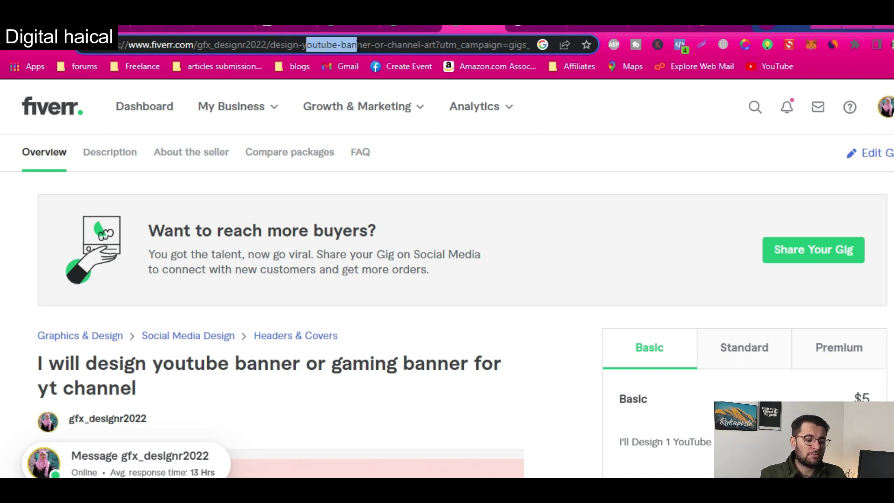
left_click_drag(284, 44, 357, 44)
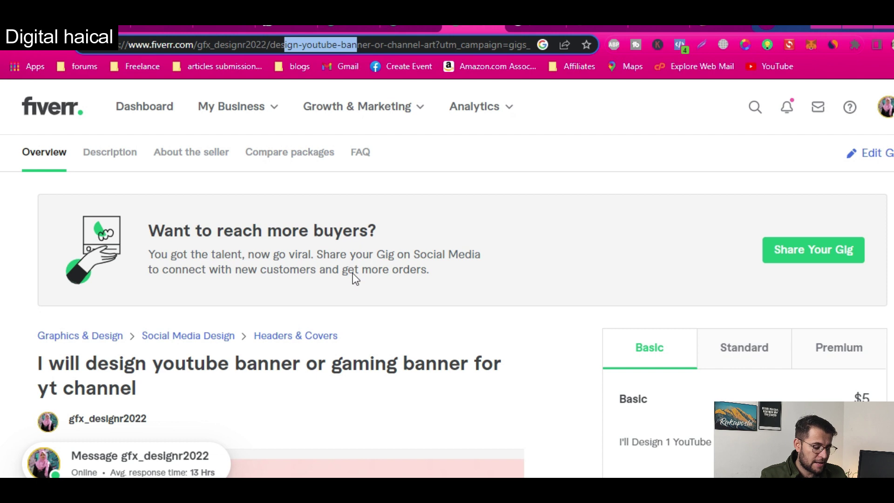
Return to the gig editor, open the Scope & Pricing packages and dismiss the stock media tip
scroll(353, 272, "down", 5)
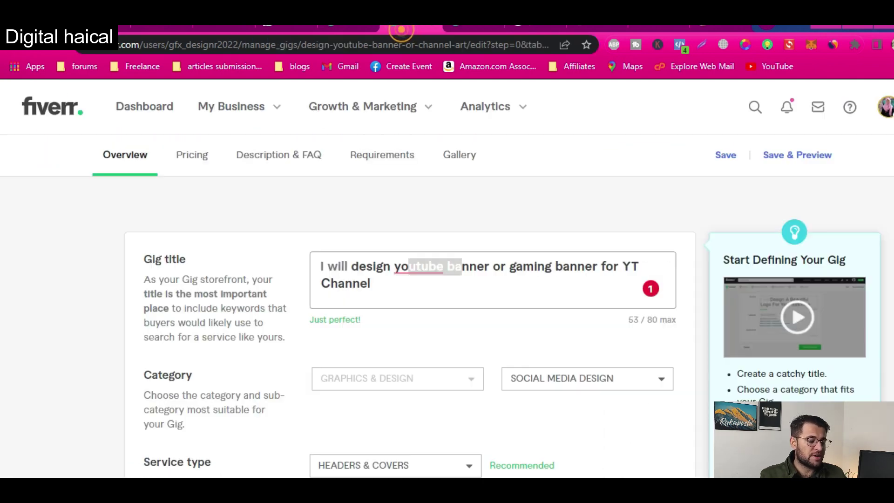
scroll(350, 327, "down", 2)
scroll(350, 332, "up", 3)
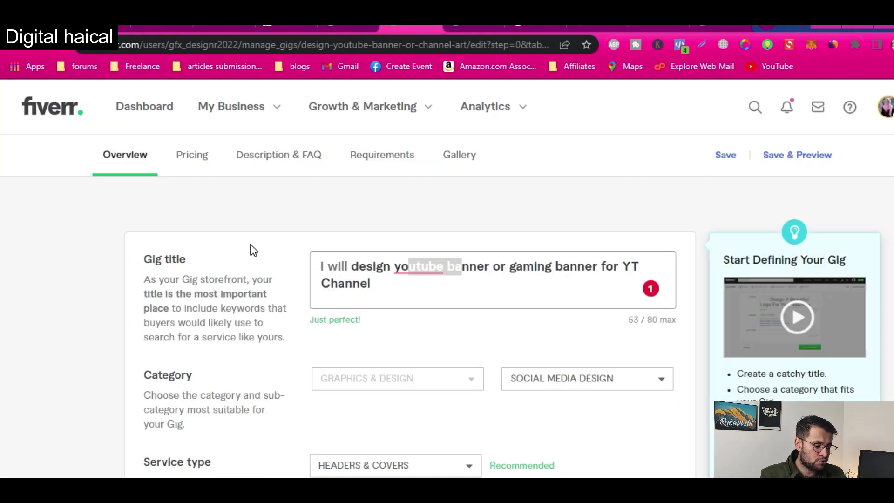
left_click(189, 154)
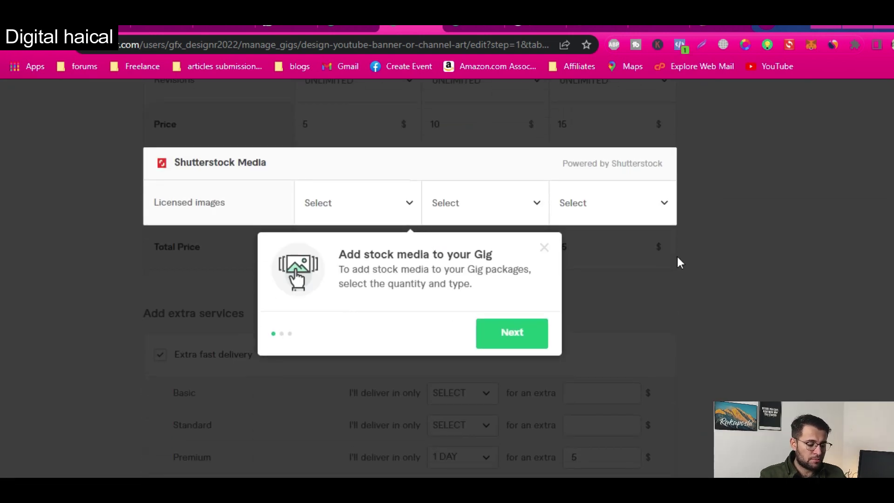
left_click(543, 248)
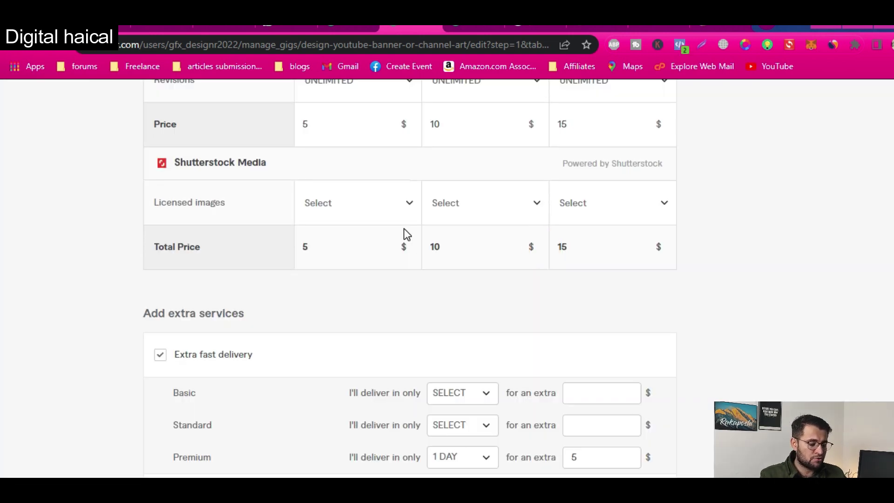
scroll(403, 228, "up", 10)
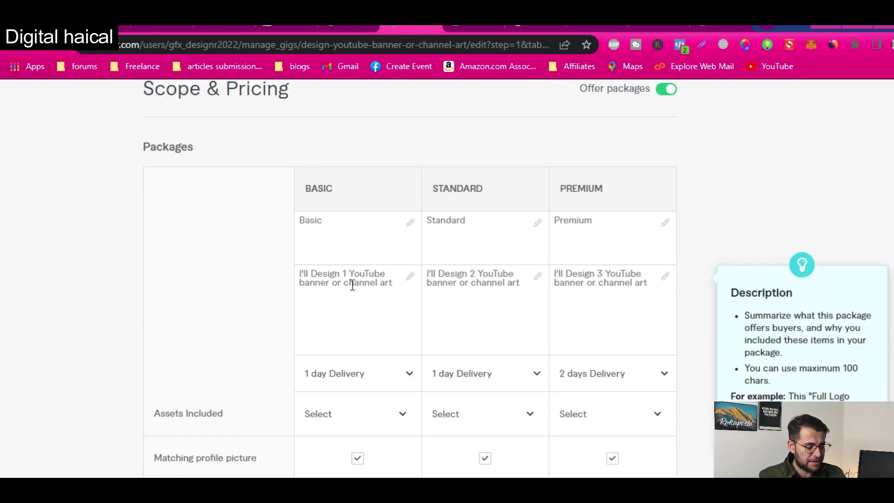
Set the Standard package description to "I'll Design 2 Youtube banner for gaming channels"
left_click_drag(355, 273, 366, 282)
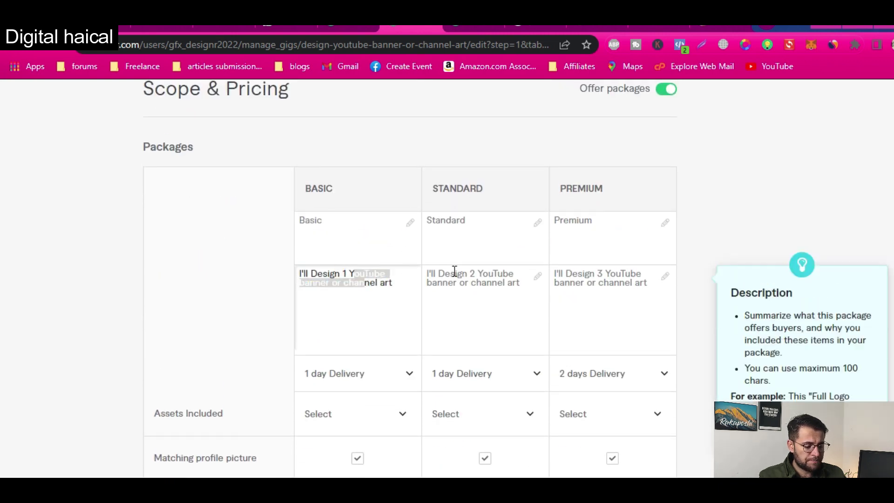
left_click(464, 282)
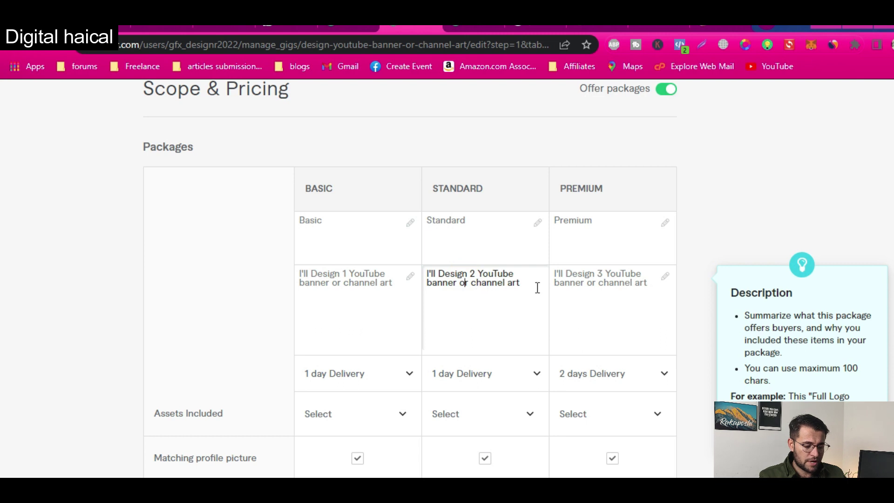
left_click_drag(477, 273, 527, 283)
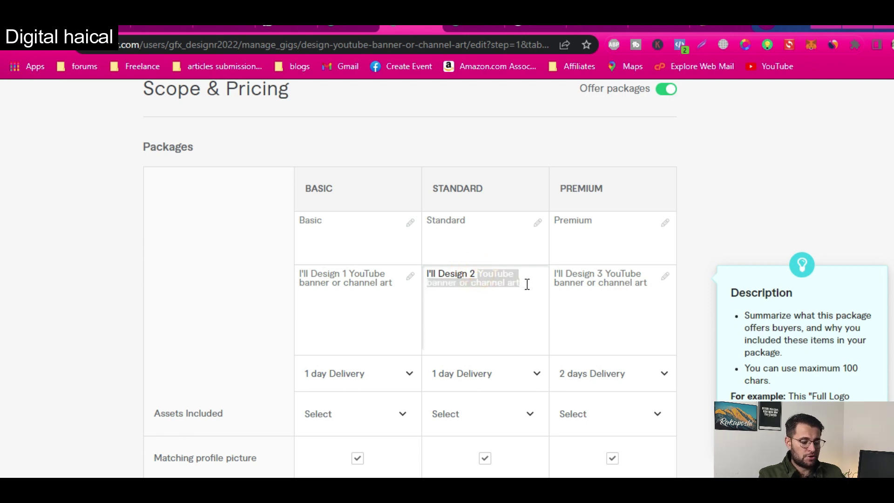
type("Youtube")
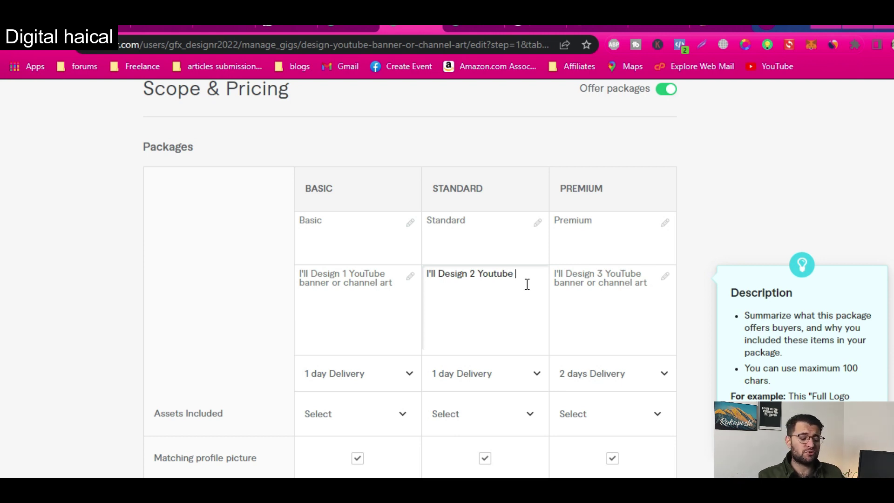
type("banner for gaming channels")
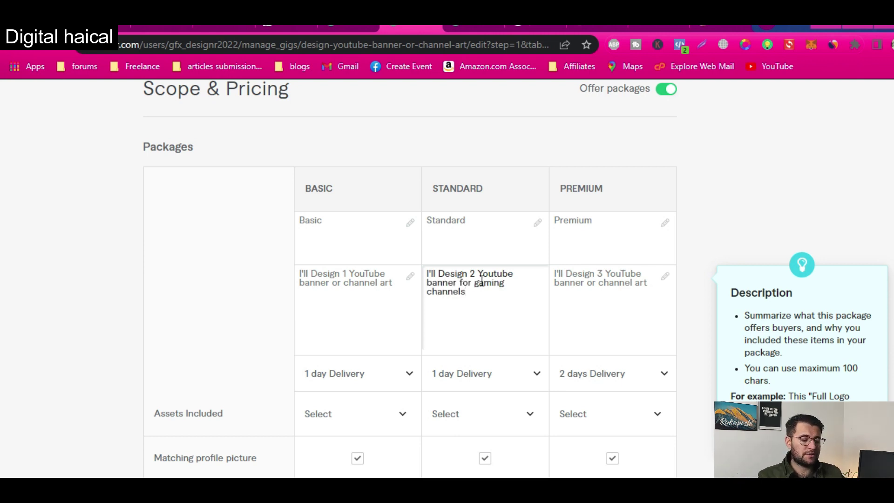
Check the competing youtube banner gigs and set the Premium package description to "I'll Design 3 YouTube bannerfor cooking channel"
left_click(345, 28)
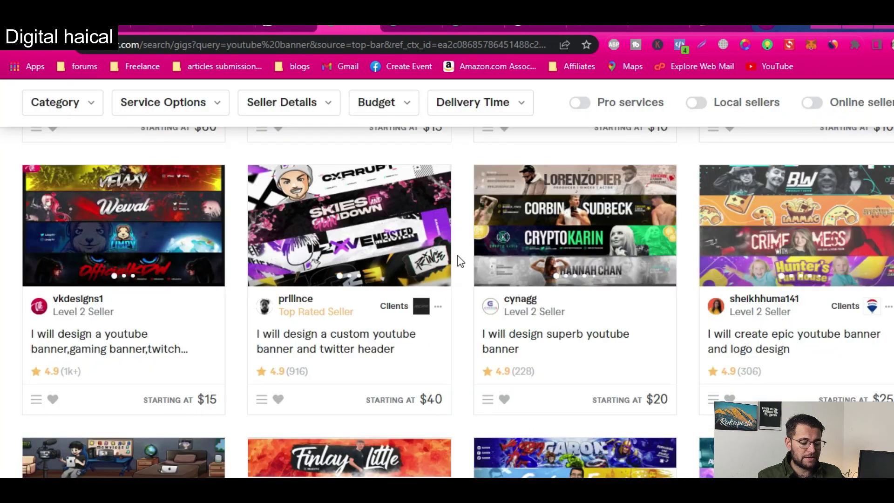
scroll(704, 393, "down", 5)
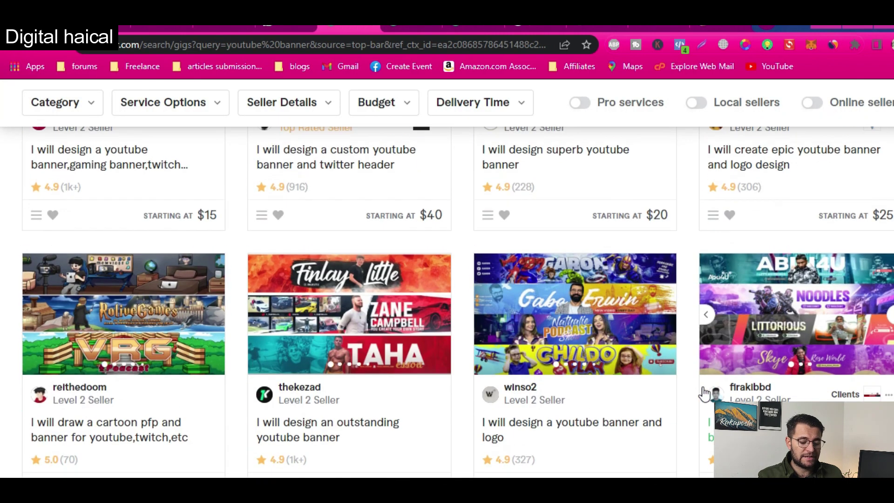
key("ctrl+Tab")
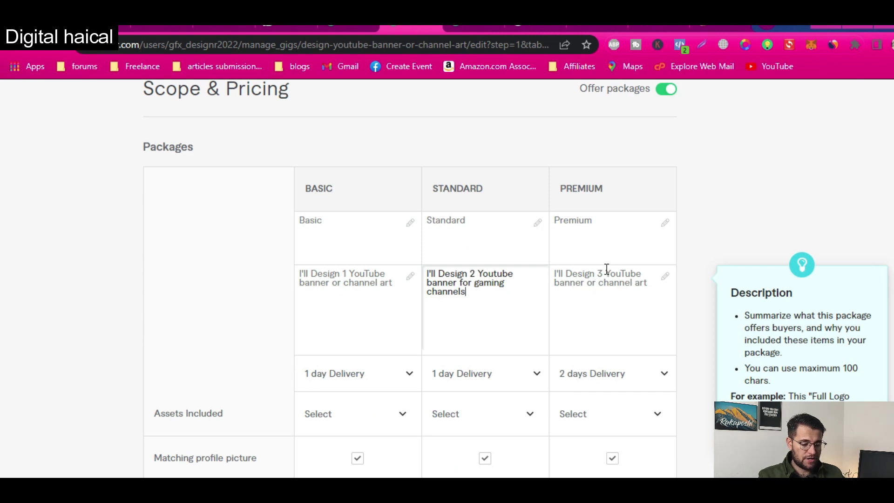
left_click_drag(584, 282, 650, 283)
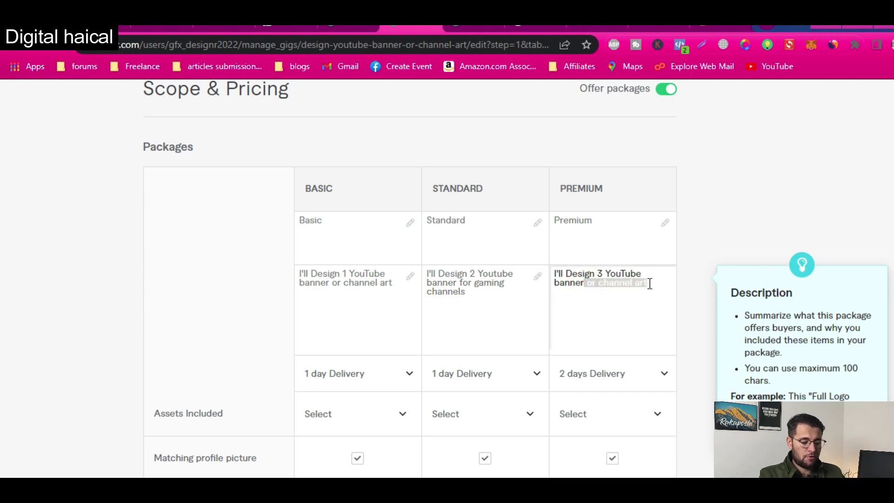
type("for cooking")
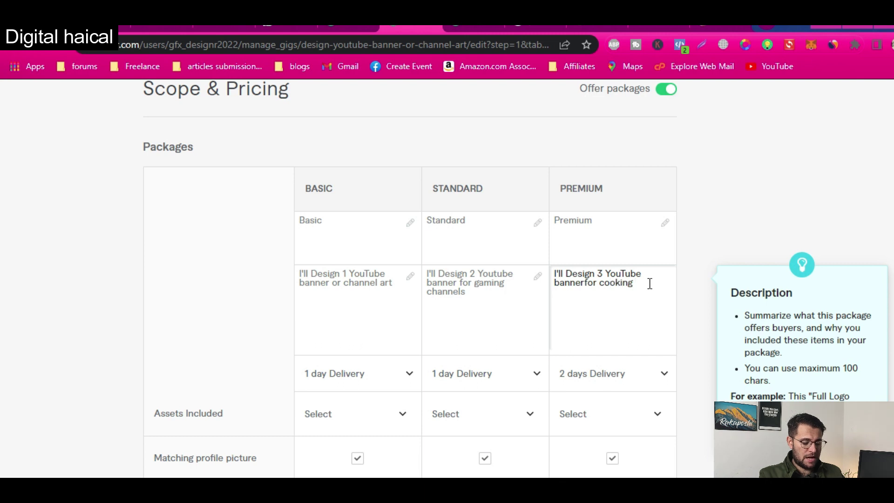
type("channel")
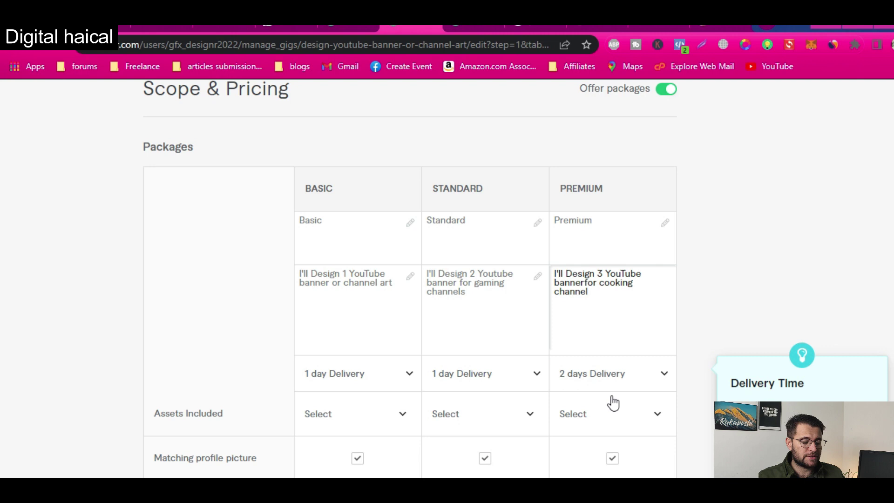
Save the gig's Scope & Pricing changes, leaving the extra services as they are
scroll(614, 403, "down", 10)
scroll(617, 402, "down", 7)
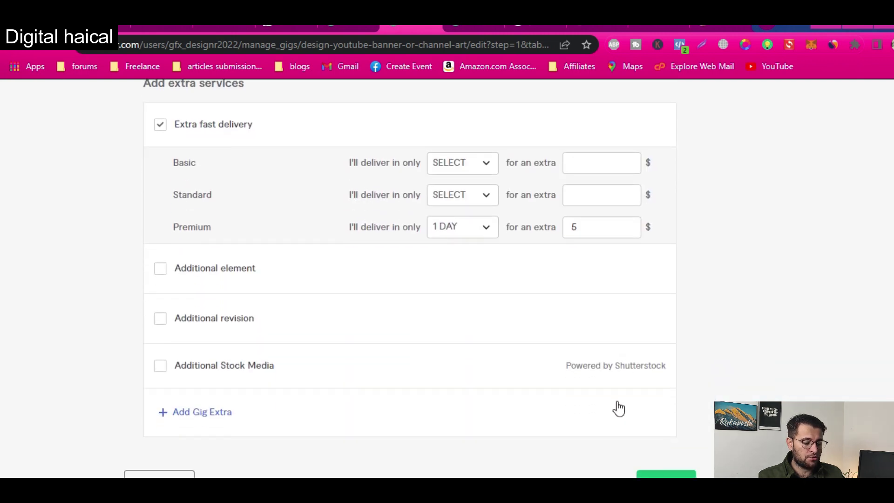
left_click(659, 336)
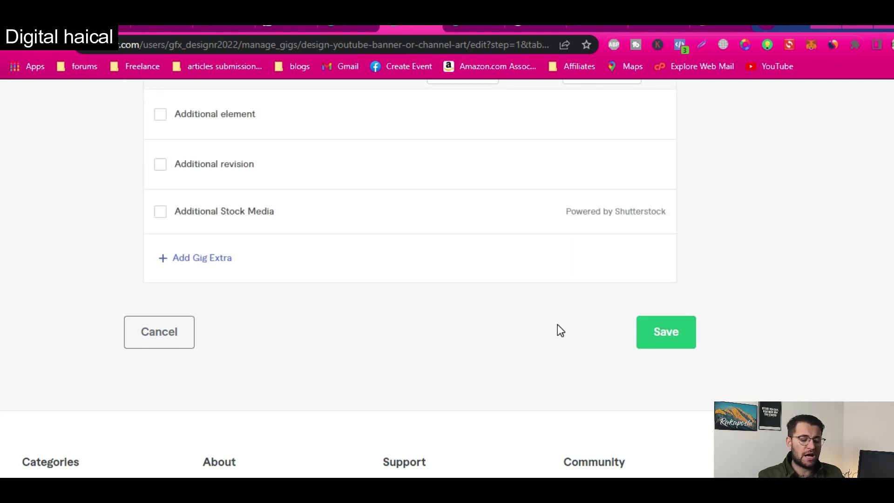
Open the gig's Description & FAQ section and delete the "Hey!" line from the description
scroll(560, 330, "up", 10)
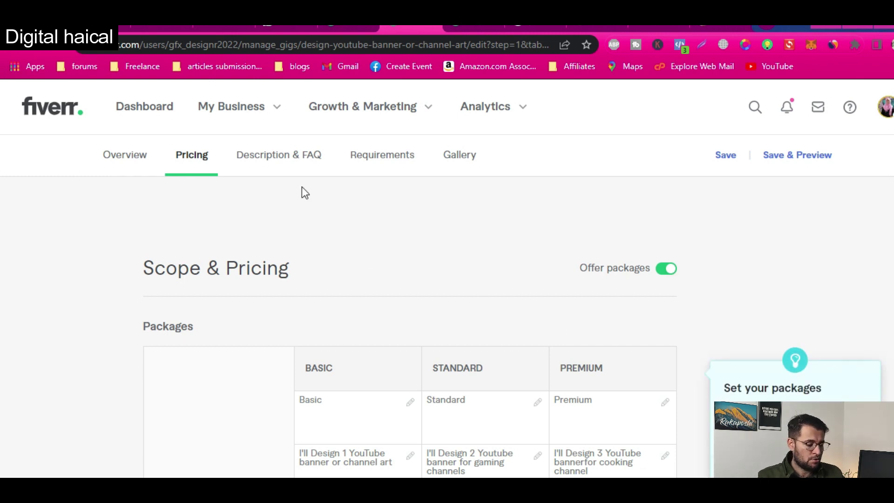
left_click(288, 158)
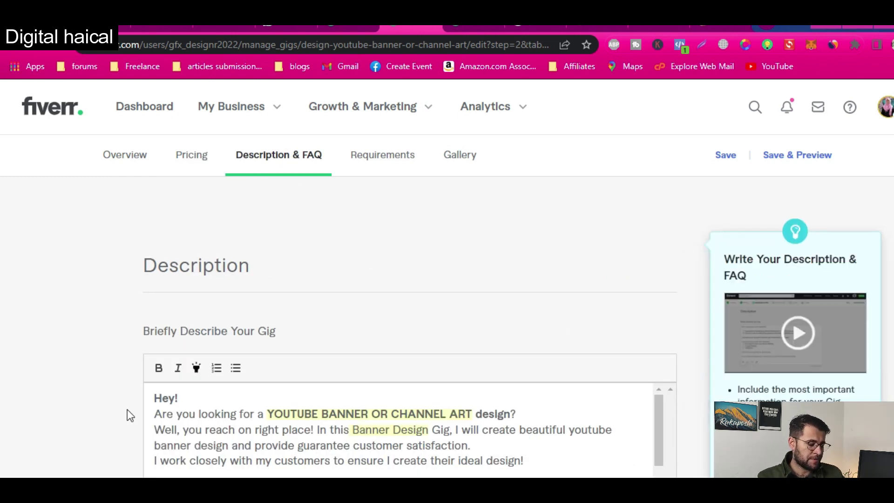
left_click_drag(156, 413, 132, 389)
key("BackSpace")
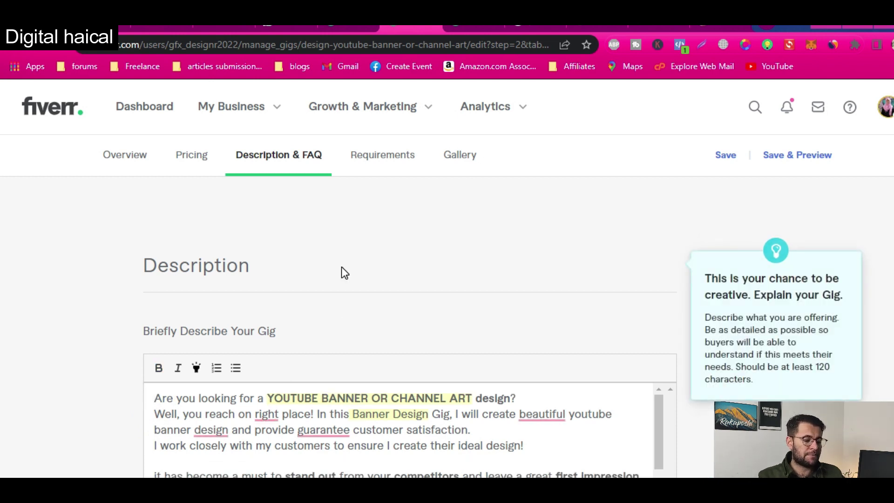
Copy the title phrase from the gig page and make the description's opening question ask about "design youtube banner or gaming banner for yt channel"
left_click(337, 28)
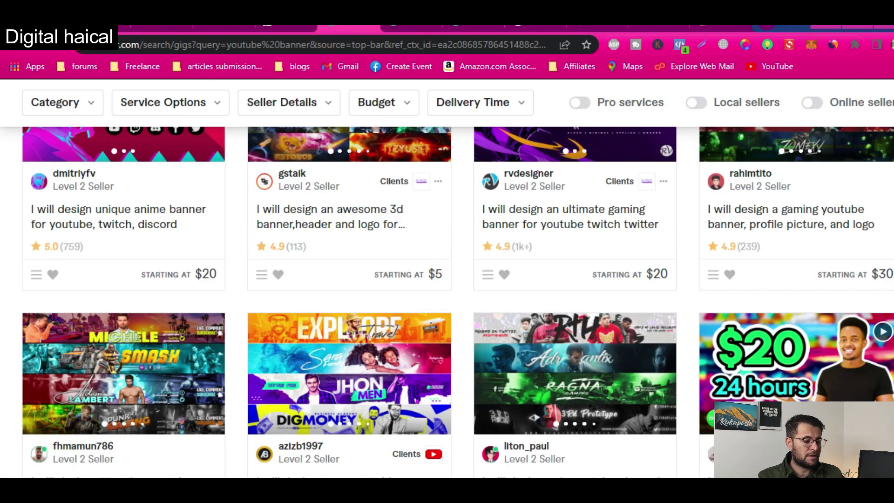
left_click(423, 28)
left_click(471, 29)
scroll(382, 197, "up", 3)
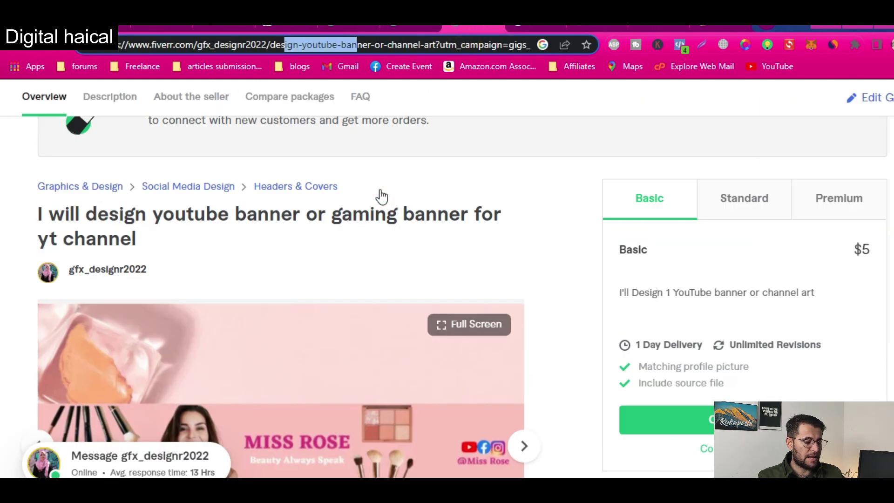
scroll(382, 196, "up", 3)
left_click_drag(148, 389, 74, 366)
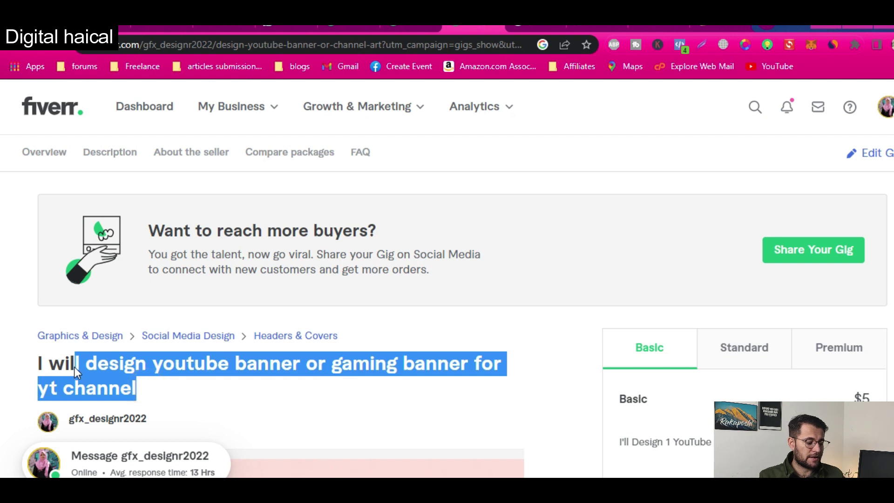
key("ctrl+shift+Tab")
left_click(328, 417)
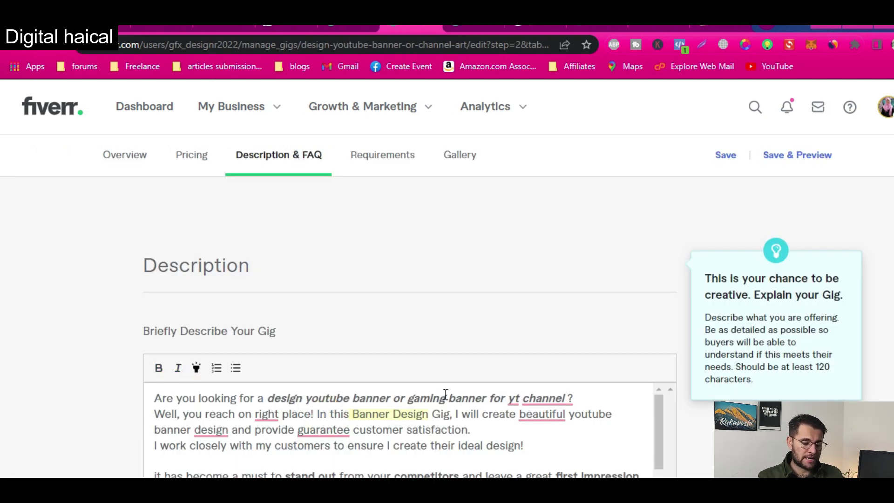
Check the banner keywords in the description's opening lines and correct "guarantee" to "guaranteed"
left_click_drag(319, 398, 372, 399)
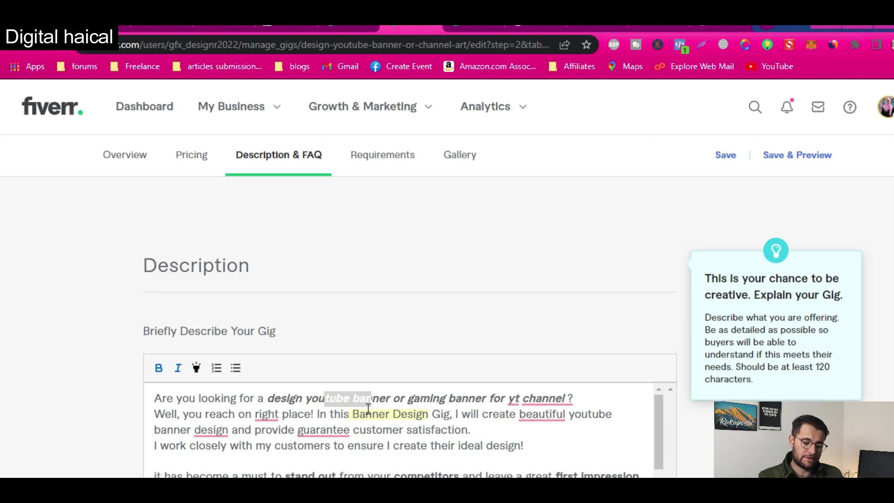
left_click_drag(419, 399, 461, 395)
left_click_drag(408, 413, 366, 414)
scroll(369, 431, "down", 1)
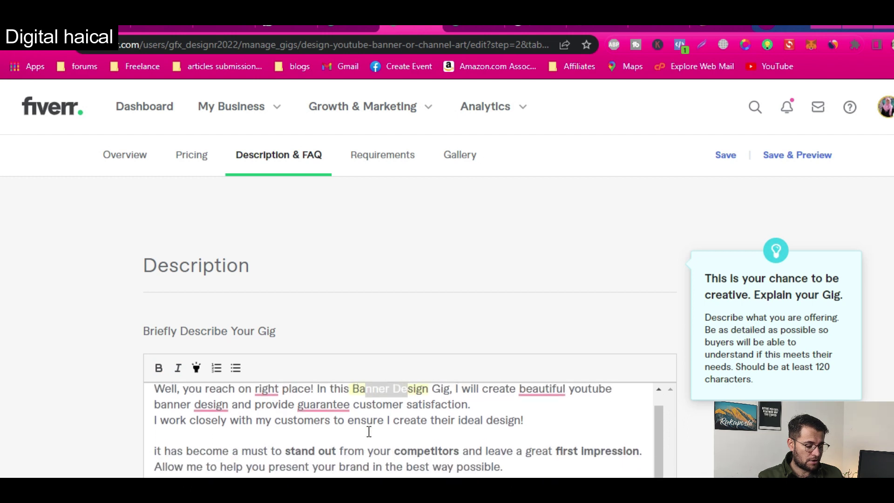
scroll(369, 431, "up", 1)
mouse_move(324, 416)
left_click(327, 340)
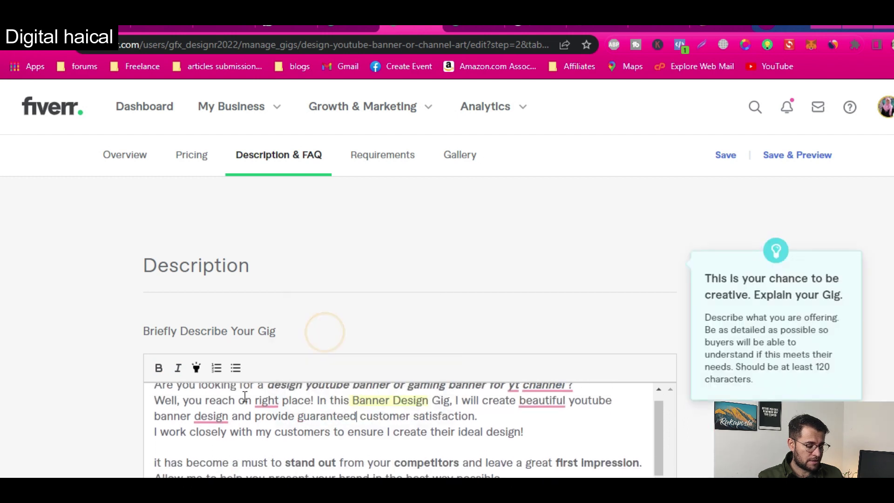
Review the rest of the gig description, including the topic list, the "Why choose me?" points and the closing line
scroll(260, 435, "down", 5)
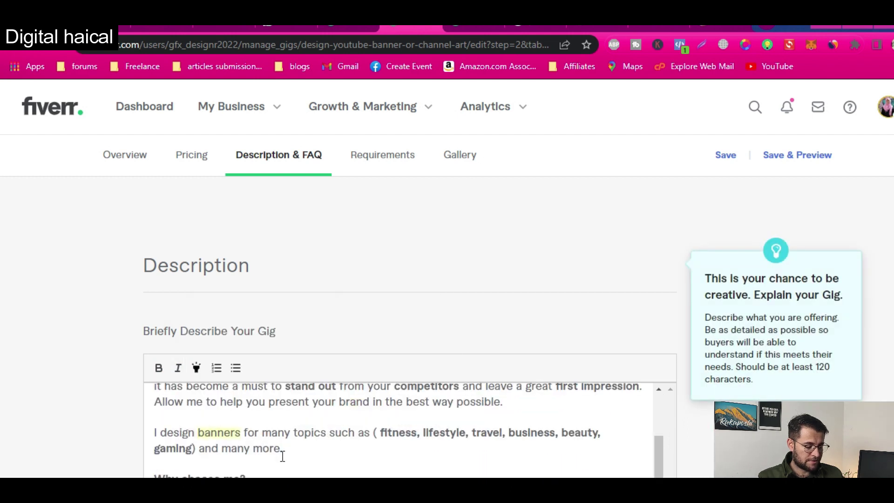
scroll(248, 467, "down", 1)
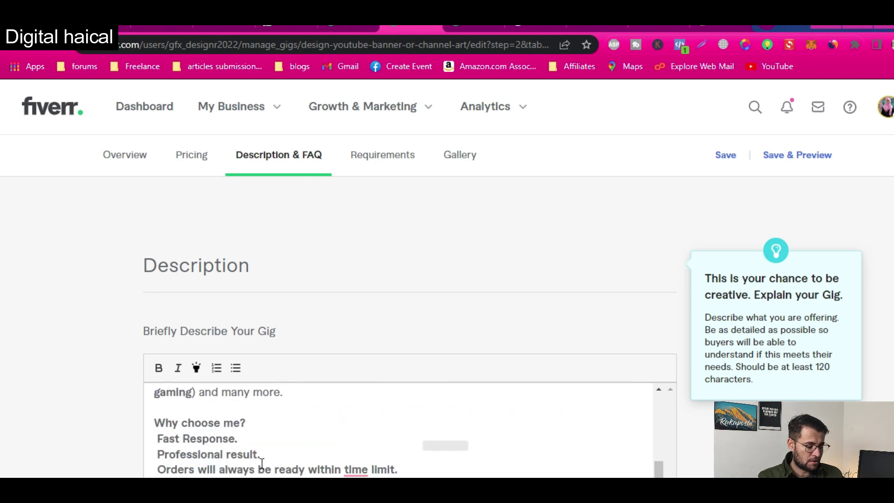
scroll(261, 461, "down", 1)
scroll(260, 462, "down", 1)
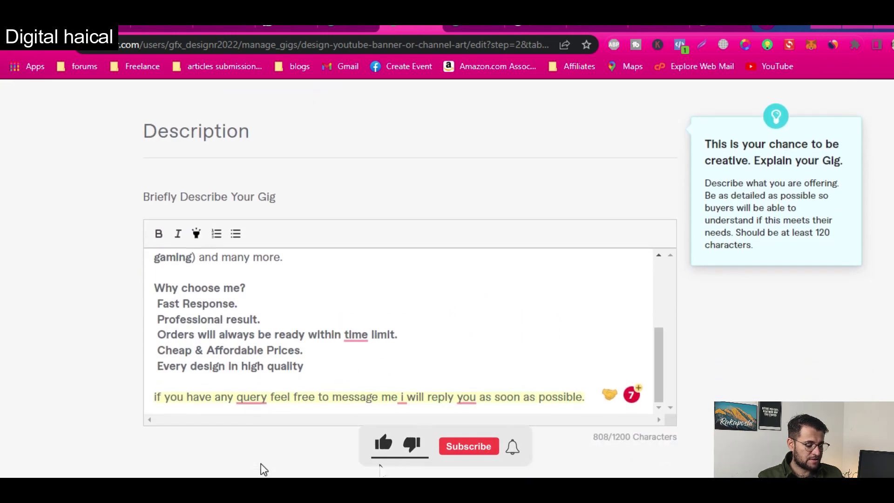
scroll(321, 365, "down", 2)
scroll(321, 365, "up", 3)
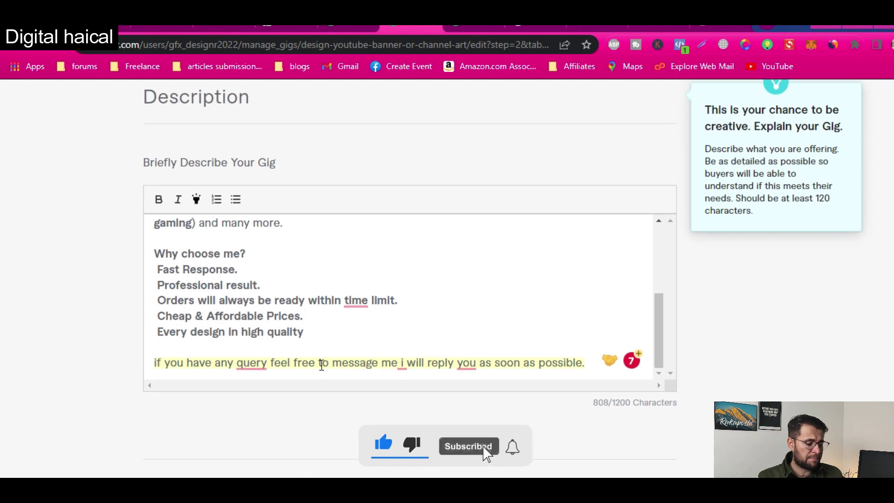
Open the competing gig "I will design unique anime banner for youtube, twitch, discord" from the search results
left_click(334, 29)
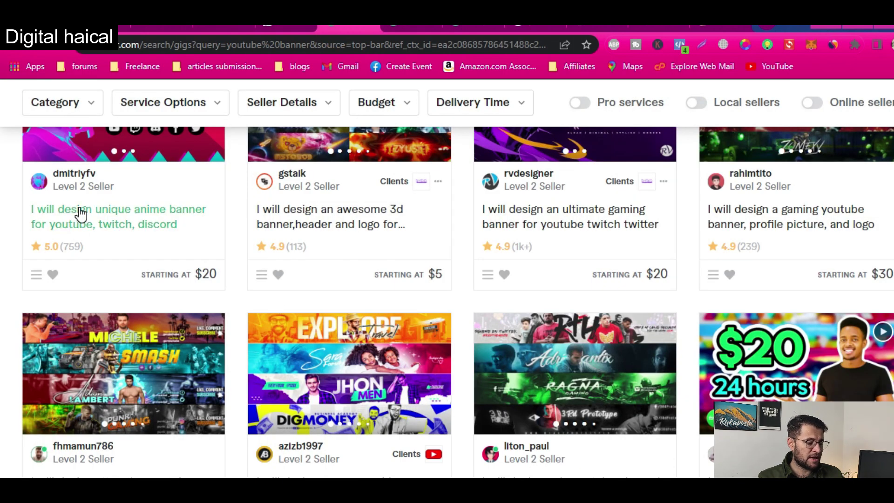
right_click(112, 215)
left_click(119, 217)
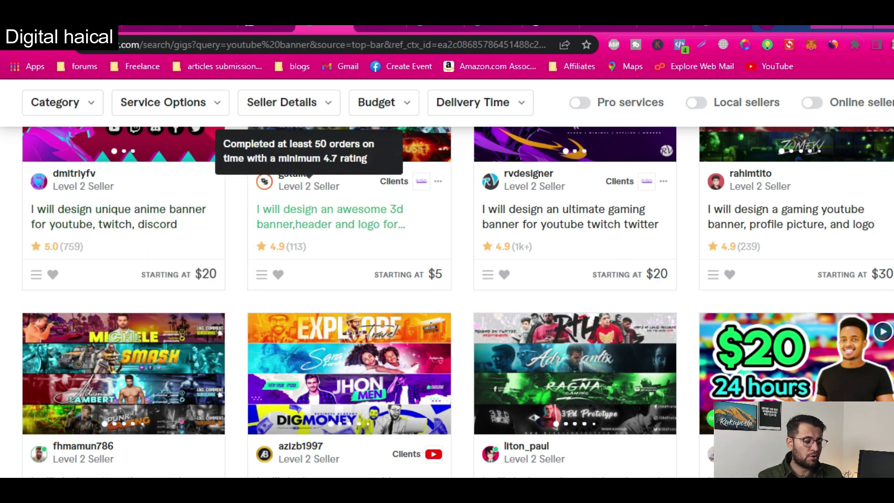
left_click(374, 27)
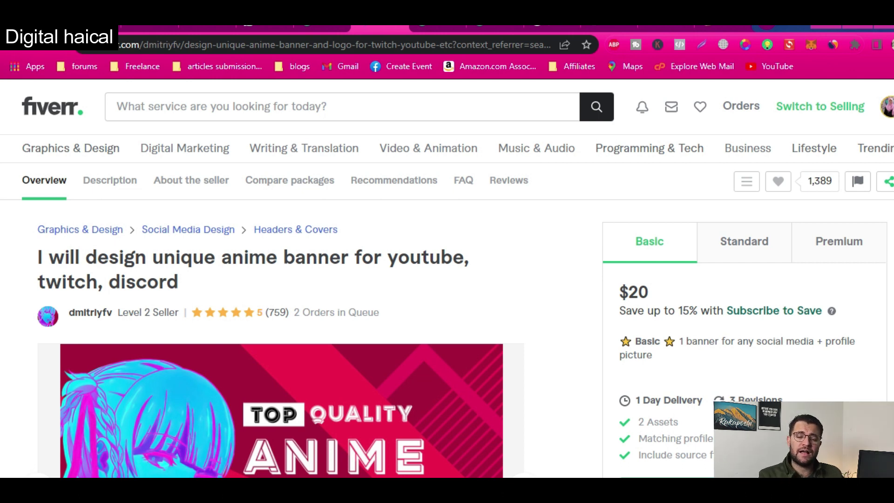
Read the competing gig's description and copy its offering list from "Custom Anime Drawings" through "Any Social Media"
scroll(387, 224, "down", 4)
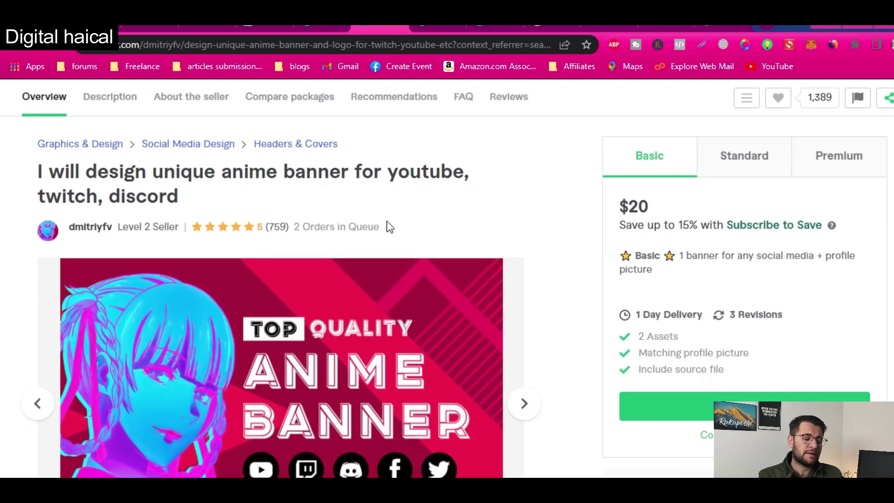
scroll(386, 220, "down", 15)
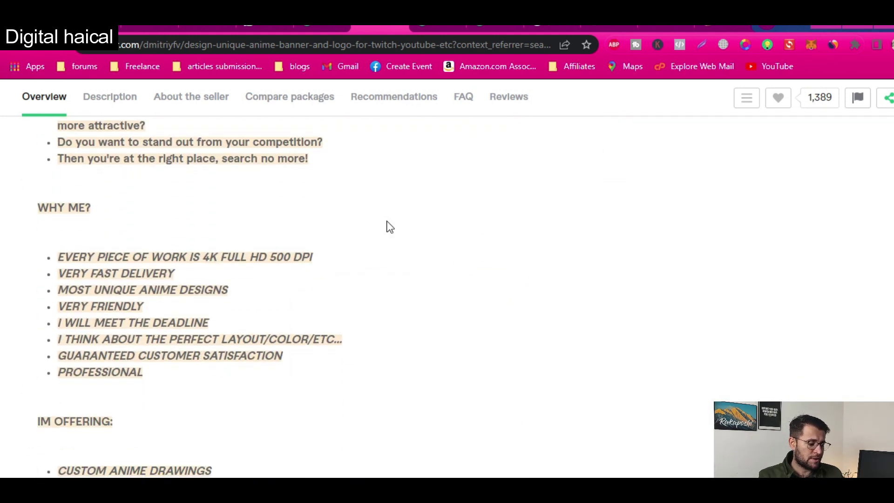
scroll(309, 309, "down", 4)
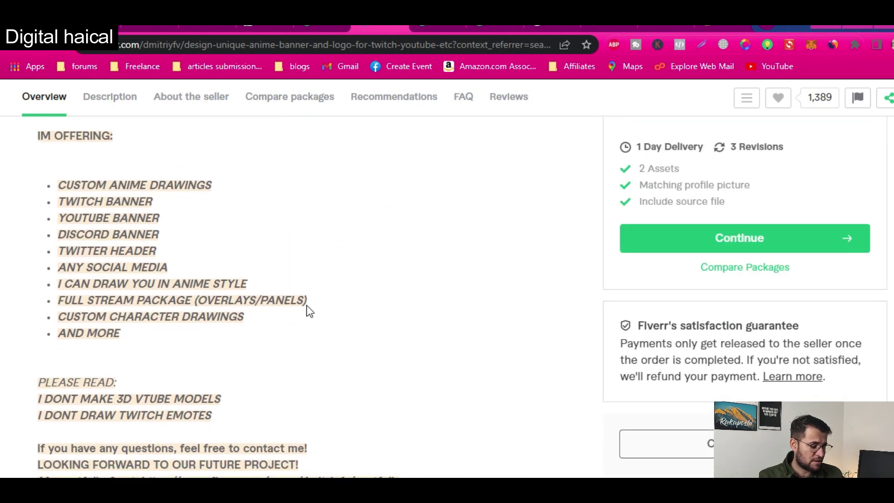
scroll(148, 213, "down", 2)
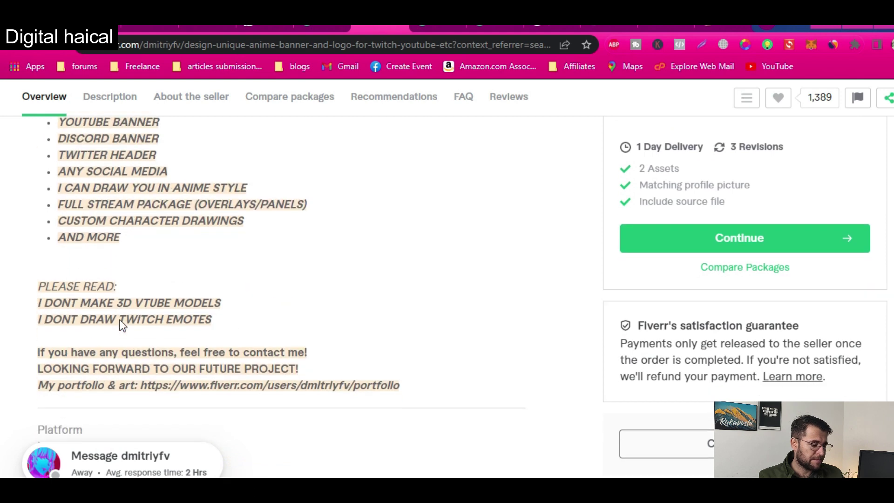
scroll(122, 325, "up", 7)
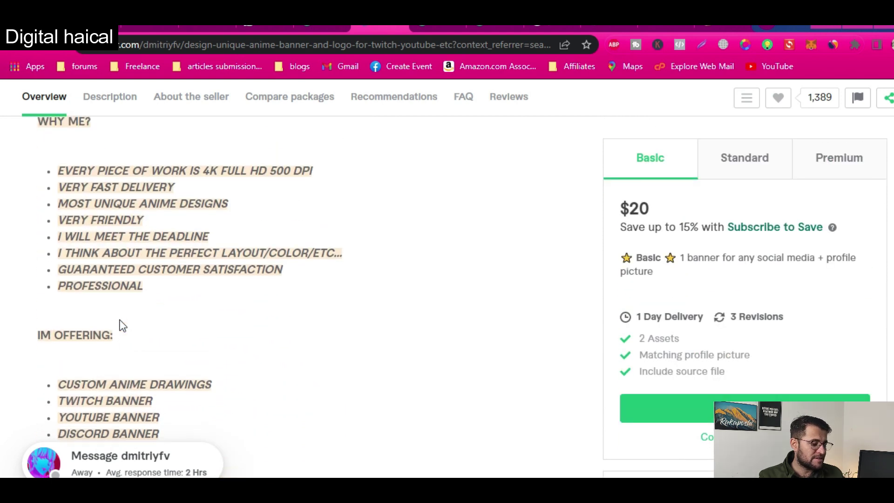
scroll(121, 325, "down", 2)
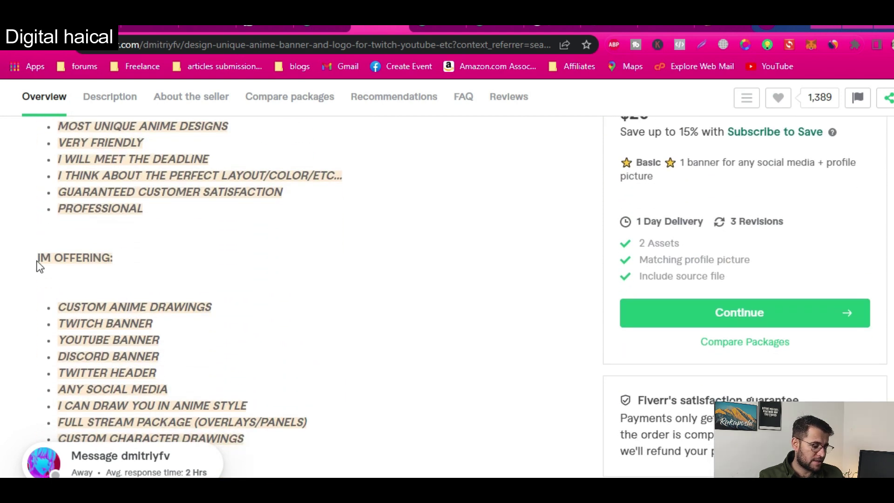
left_click_drag(54, 303, 168, 390)
key("ctrl+c")
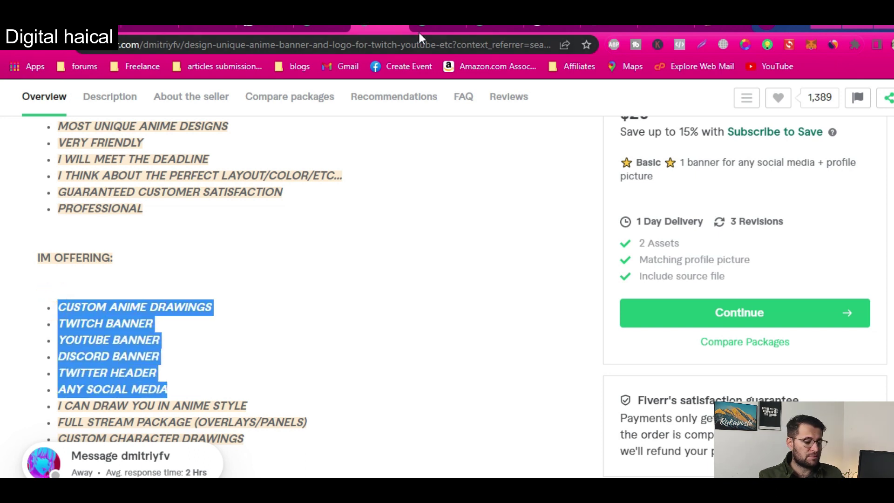
Return to the gig description being edited and add the line "Additional Service I offer:" below the "Why choose me?" points
left_click(344, 27)
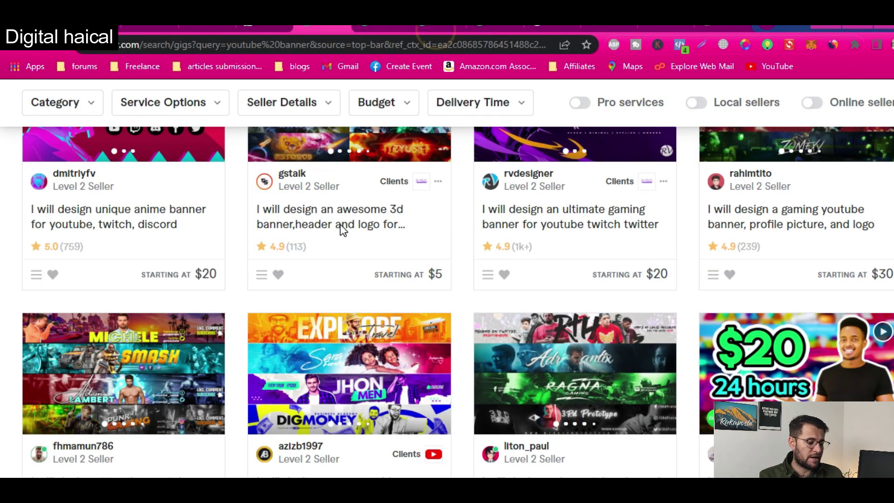
left_click(436, 28)
scroll(295, 354, "down", 1)
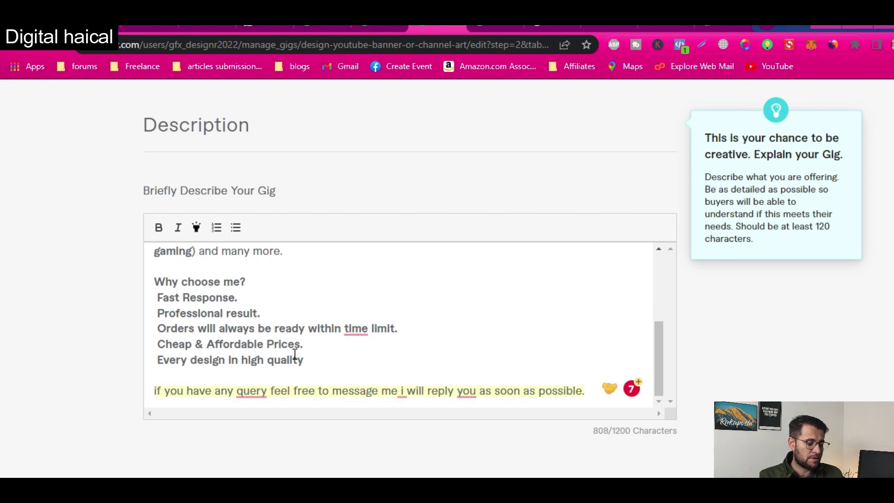
left_click(316, 362)
key("Return")
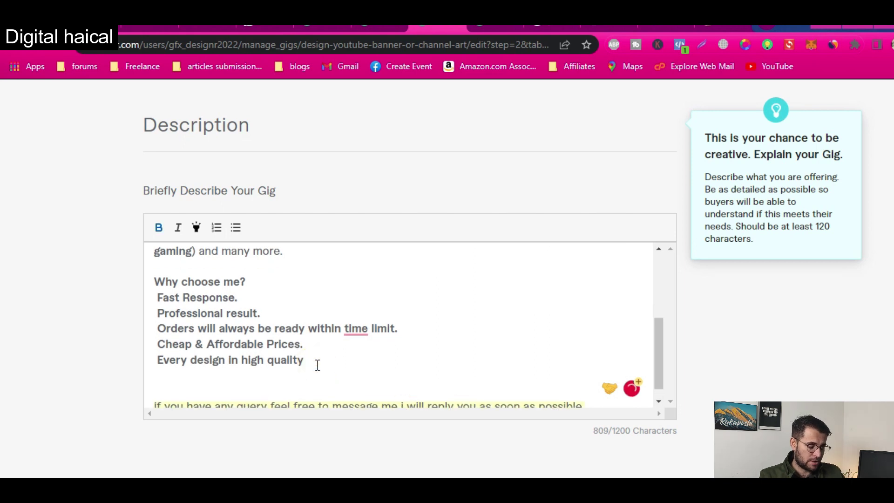
key("Return")
type("Add")
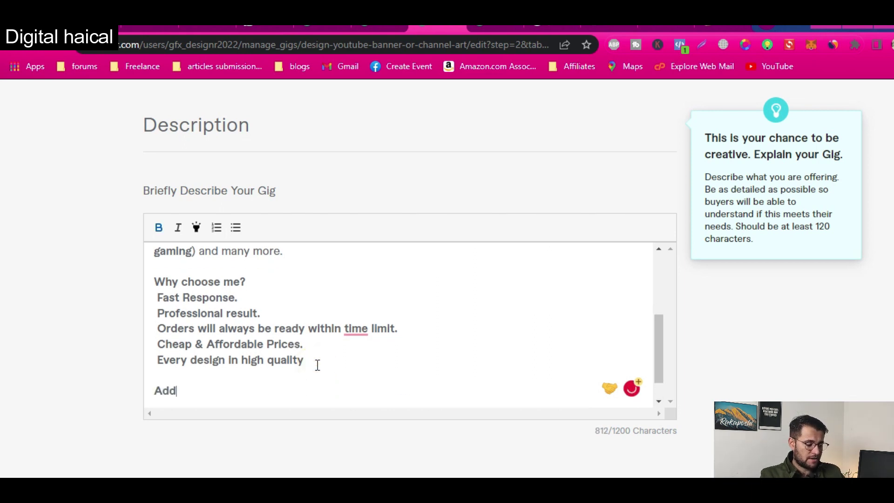
type("itional Servi")
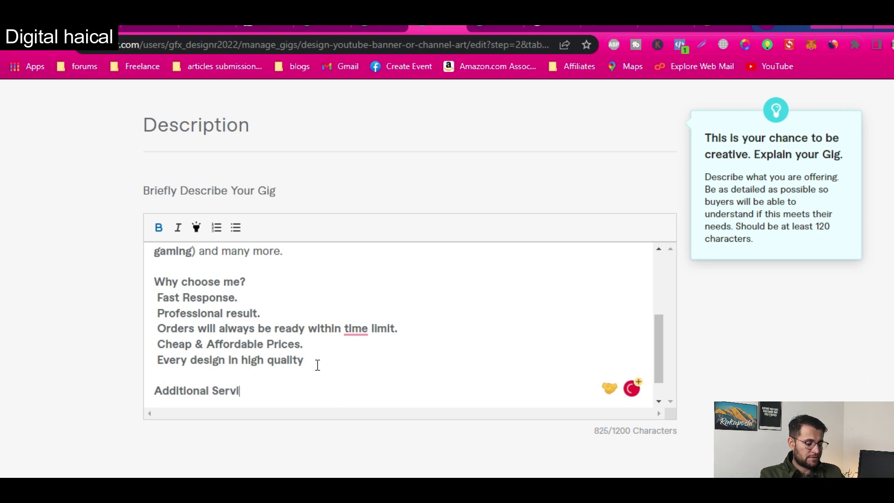
type("ce I offer")
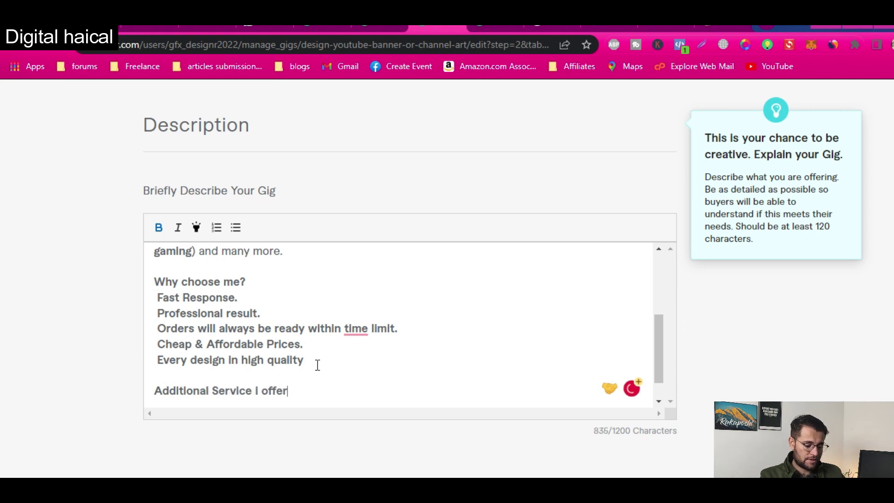
type(":")
Paste the copied offering list under the additional service line and capitalize "Offer" in that line
key("Return")
key("ctrl+v")
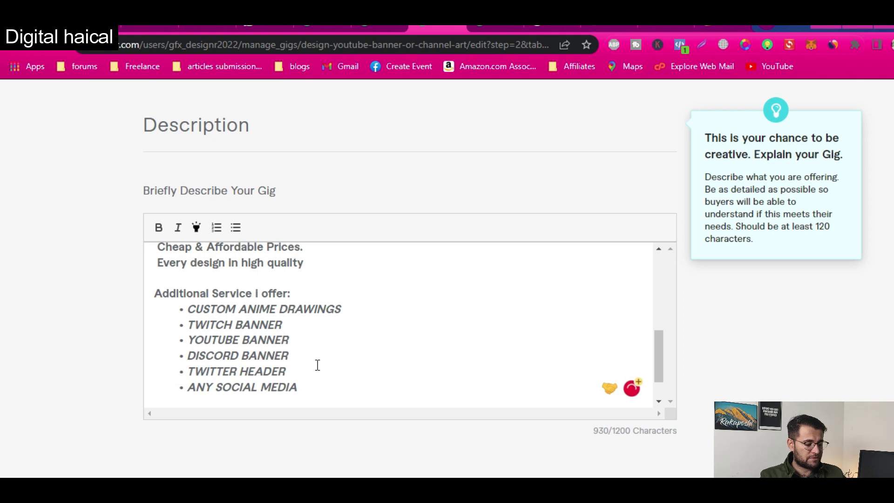
left_click(266, 291)
key("BackSpace")
type("O")
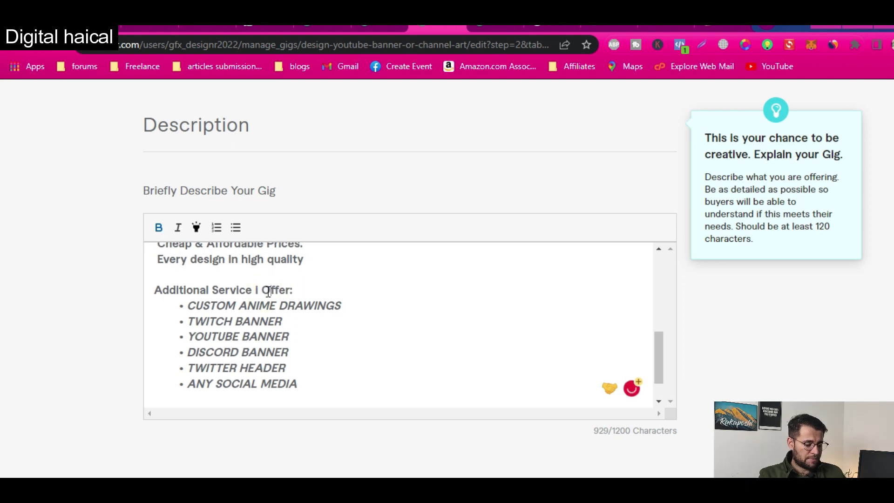
left_click(273, 351)
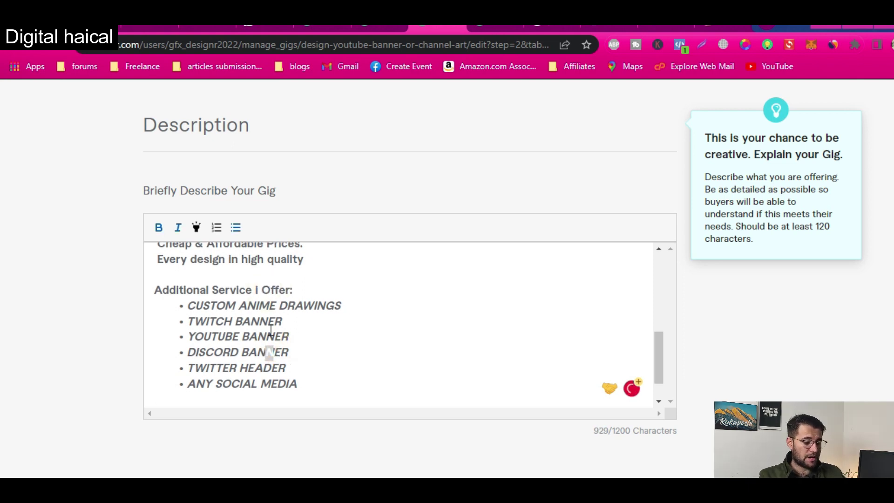
Review the FAQ answers on who the seller is and what is needed to start, and save the description and FAQ
scroll(276, 357, "down", 1)
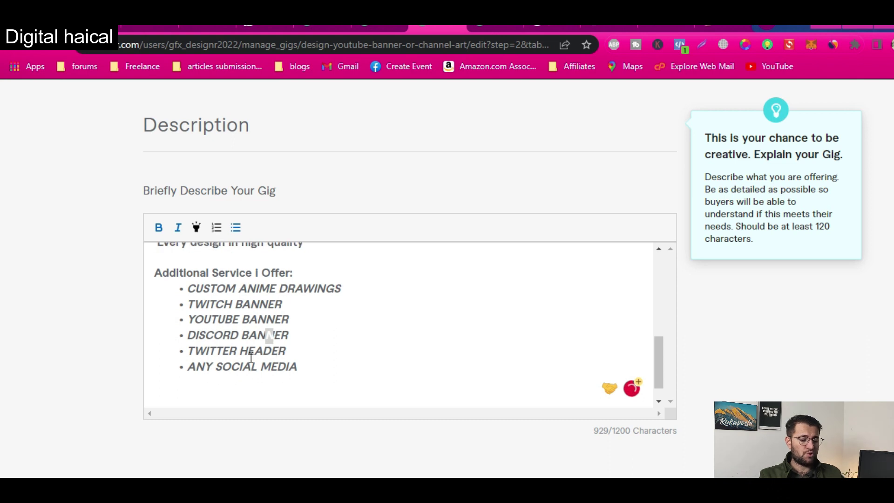
scroll(332, 336, "down", 1)
scroll(332, 336, "down", 5)
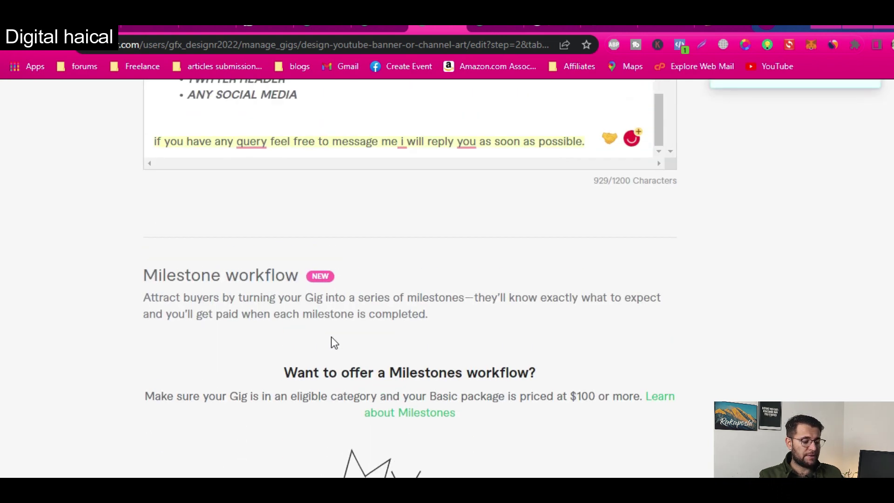
scroll(370, 340, "down", 10)
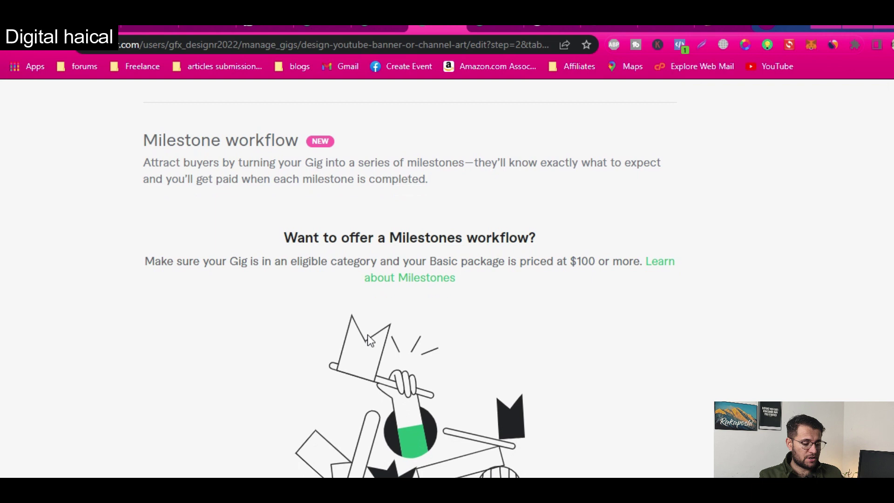
scroll(370, 340, "down", 3)
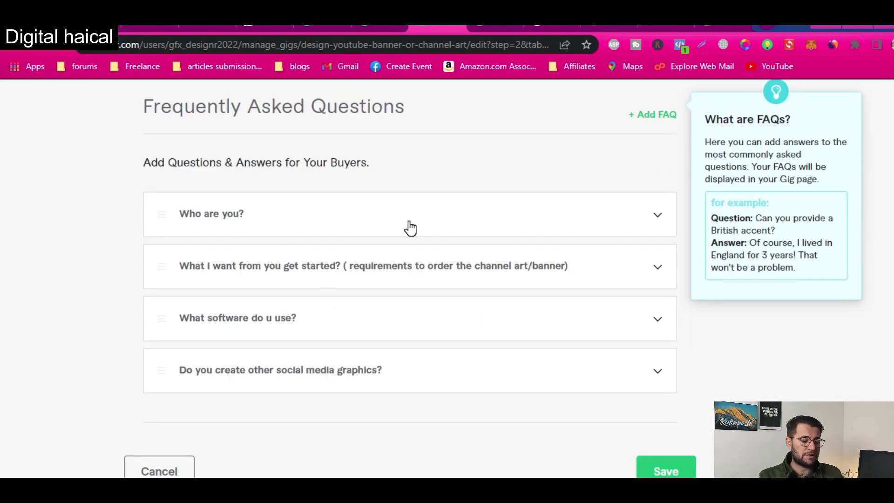
left_click(427, 217)
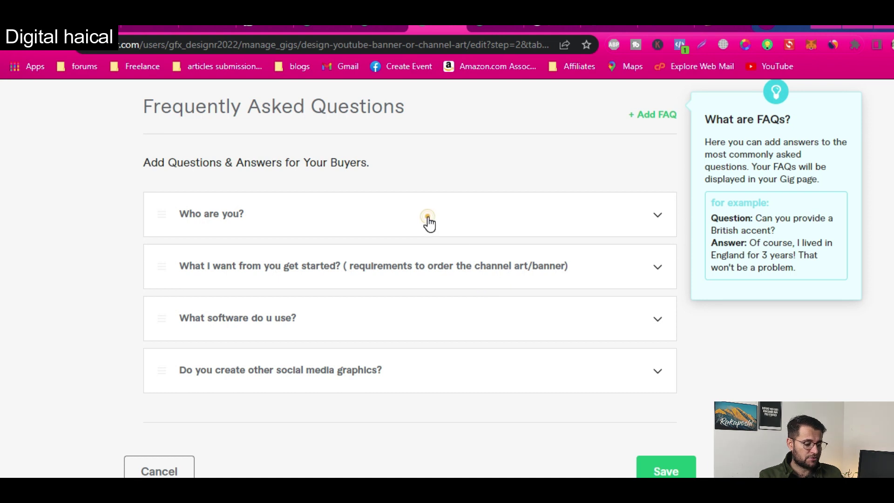
left_click(237, 263)
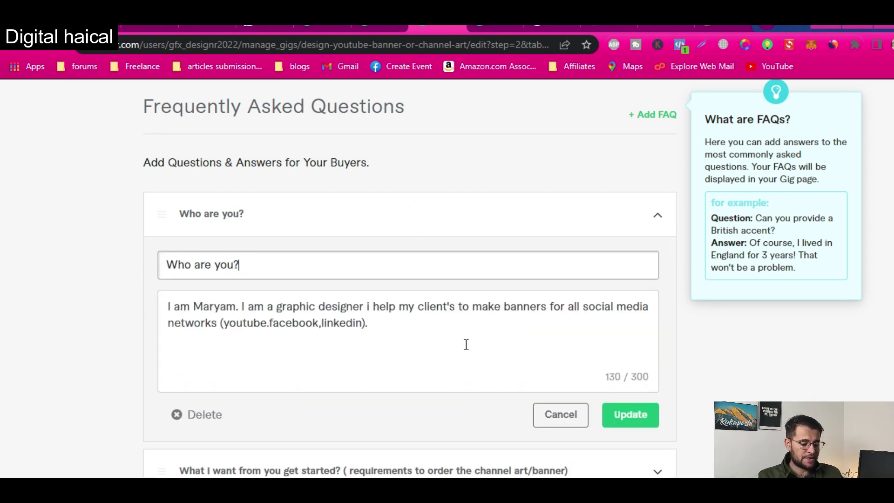
scroll(570, 422, "down", 5)
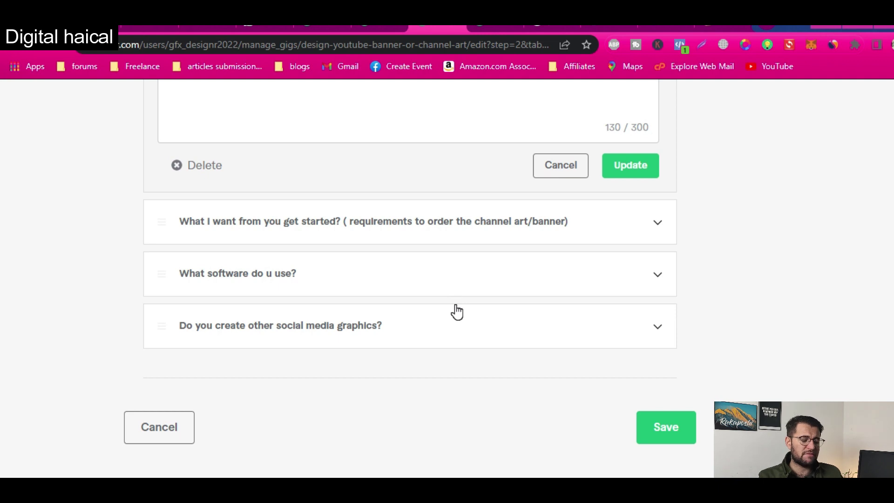
left_click(310, 213)
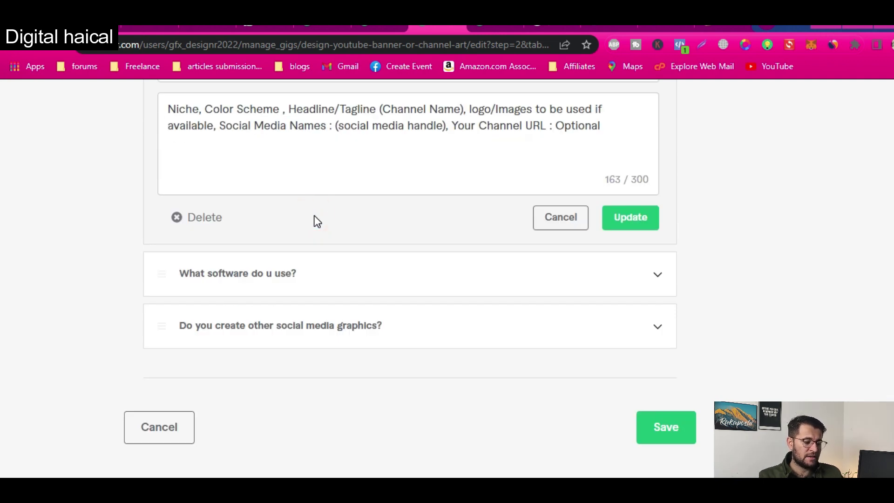
scroll(361, 307, "down", 1)
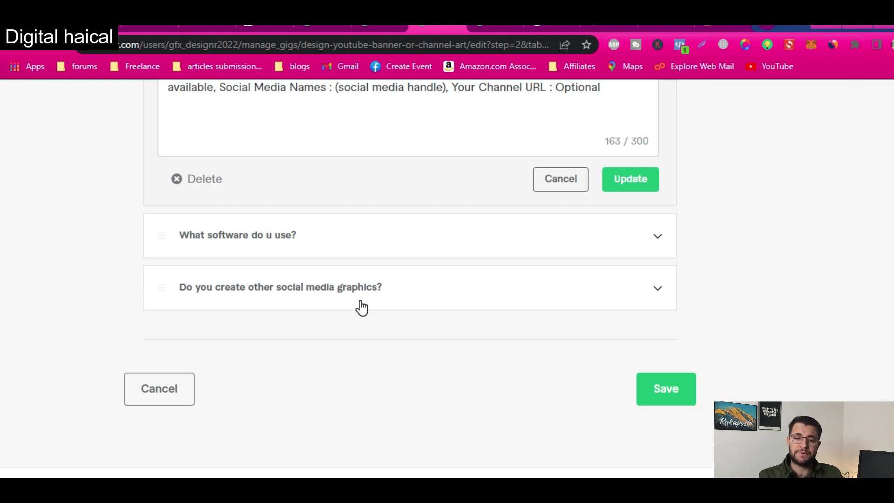
left_click(675, 398)
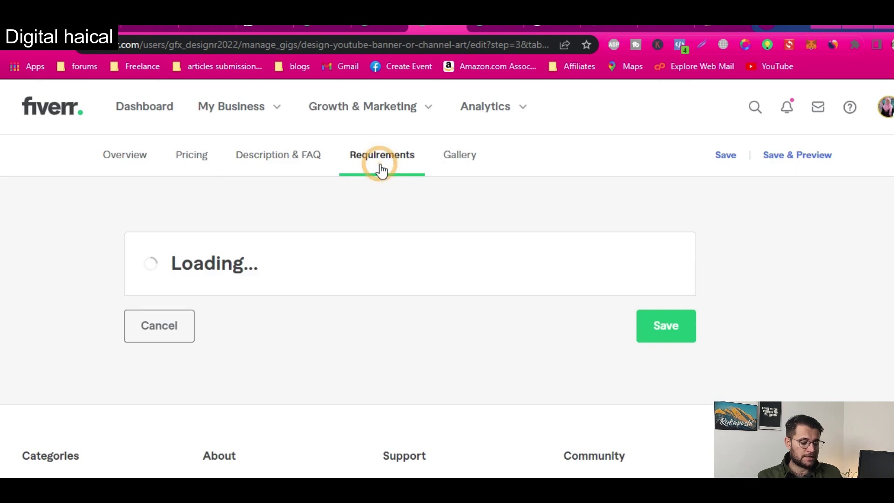
In the gig's free-text buyer requirement, add "to design youtube banner or channel cover art" after "considering my gig"
scroll(466, 404, "down", 4)
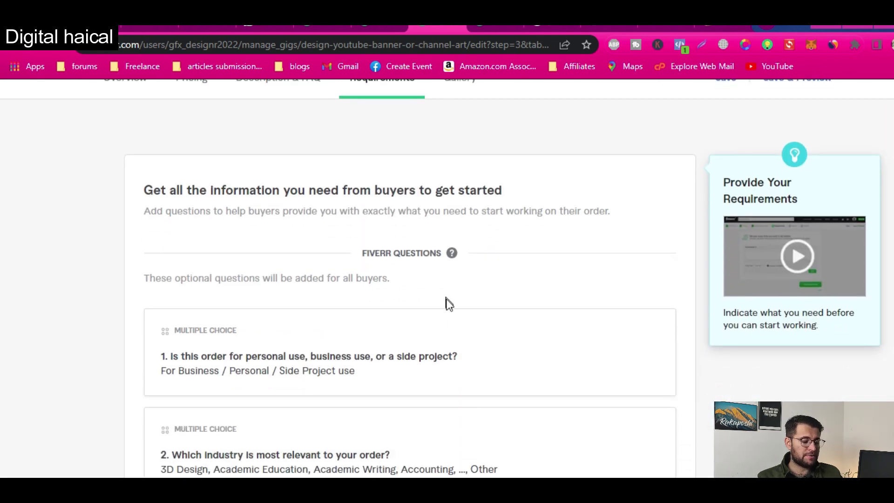
scroll(467, 390, "down", 4)
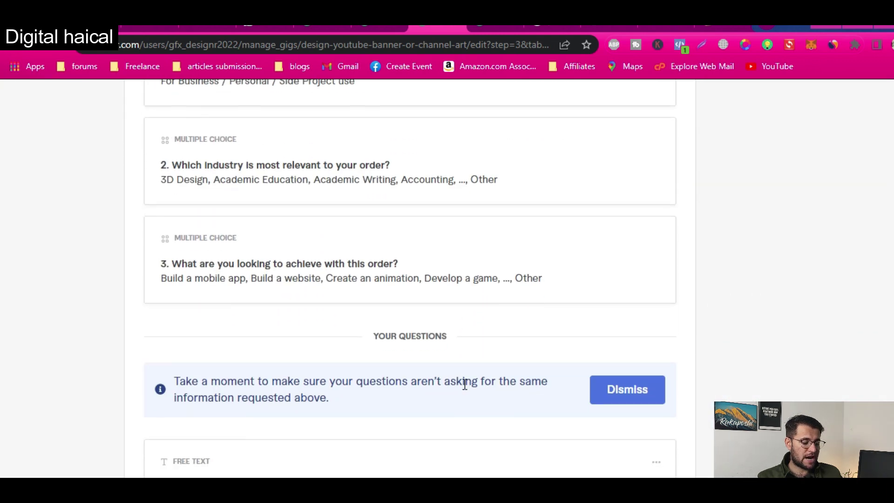
scroll(530, 440, "down", 4)
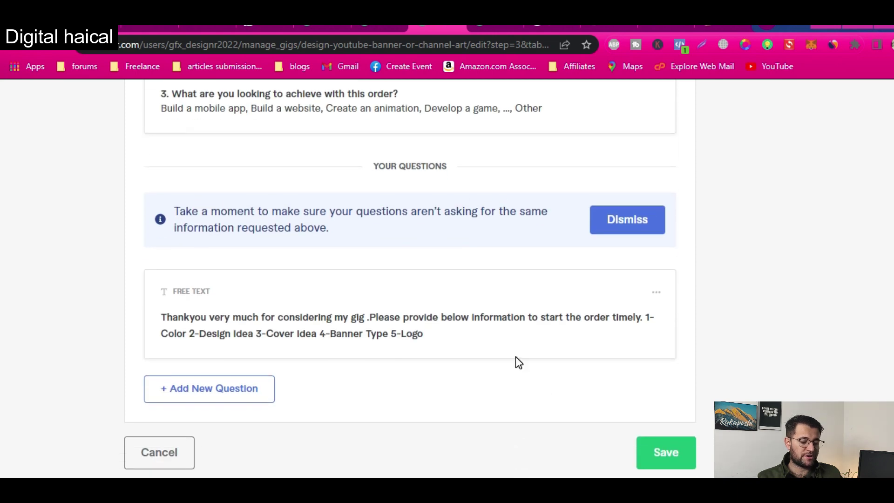
left_click(656, 292)
left_click(644, 309)
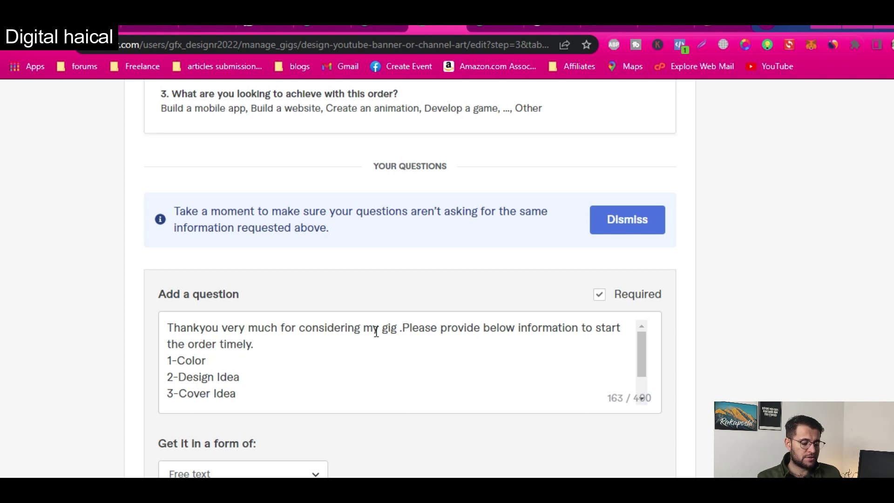
left_click(397, 332)
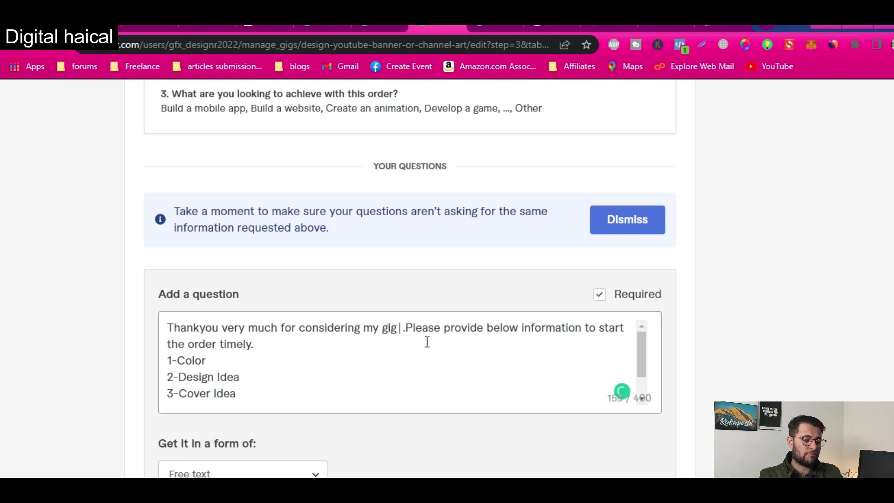
type("to des")
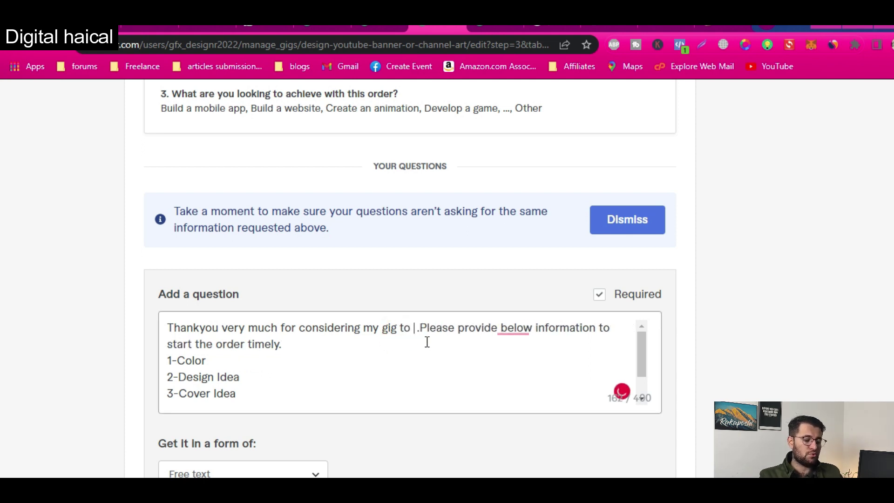
type("ign ")
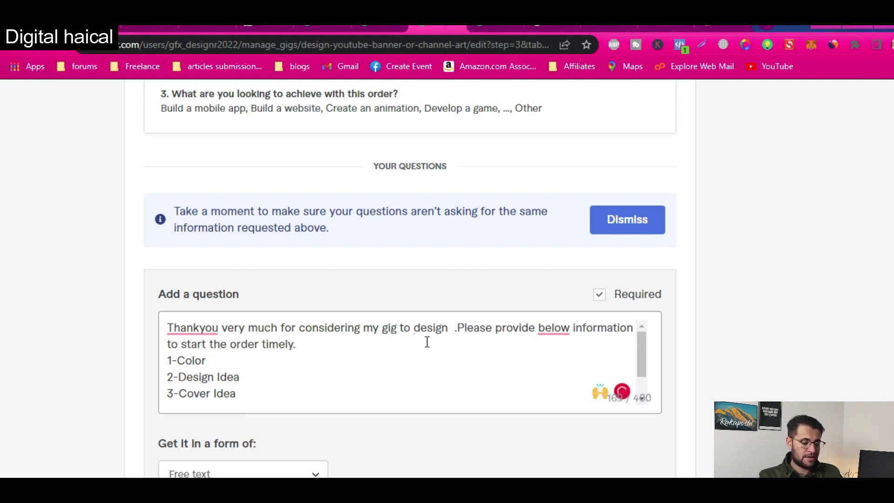
type("youtube banner ")
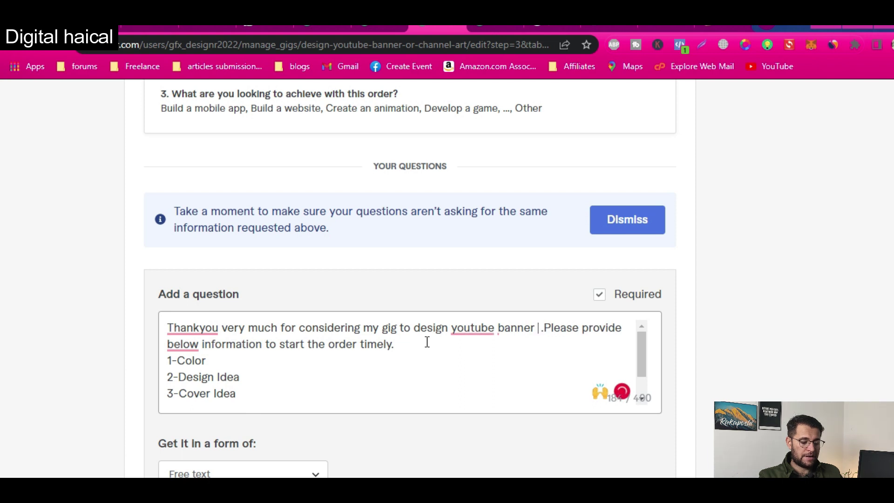
type("or channel cover")
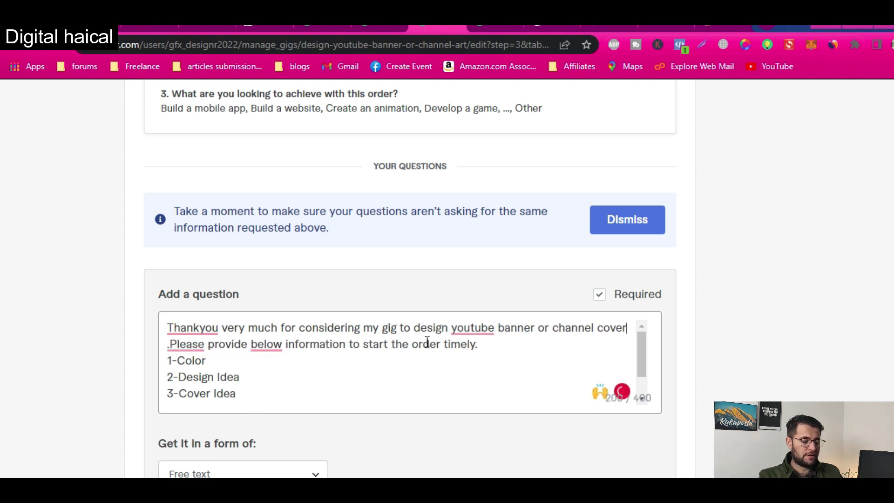
type(" art")
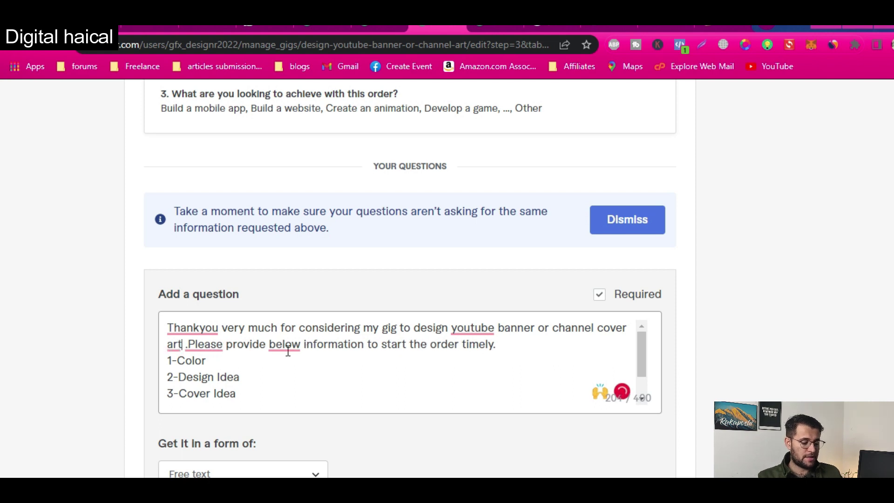
Correct the requirement's wording to "Thank you", "a youtube banner" and "the below information", and fix the spacing around the period after "art"
mouse_move(285, 350)
left_click(286, 374)
mouse_move(179, 345)
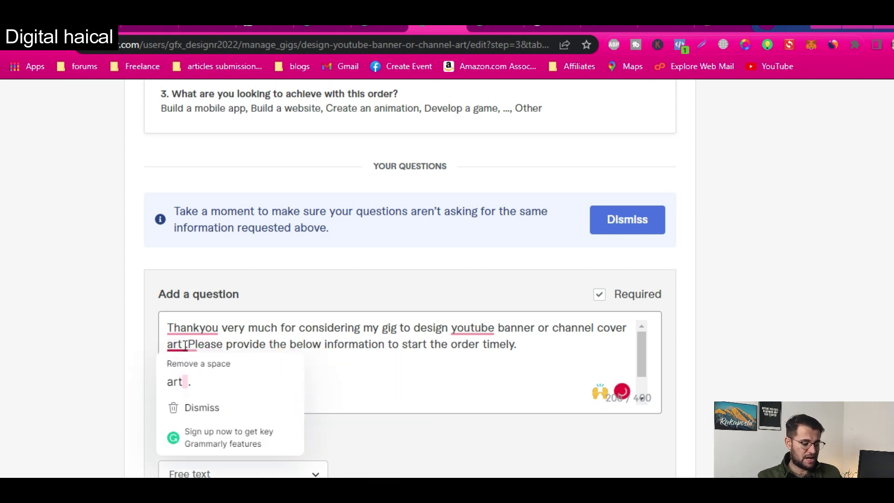
left_click(192, 379)
left_click(195, 365)
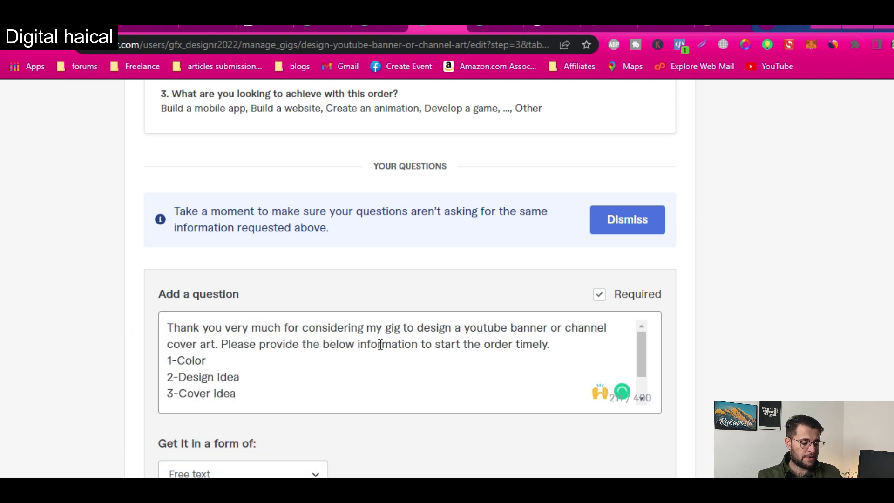
Check the requested items from Color through Logo, update the question and save the gig requirements
scroll(382, 366, "down", 1)
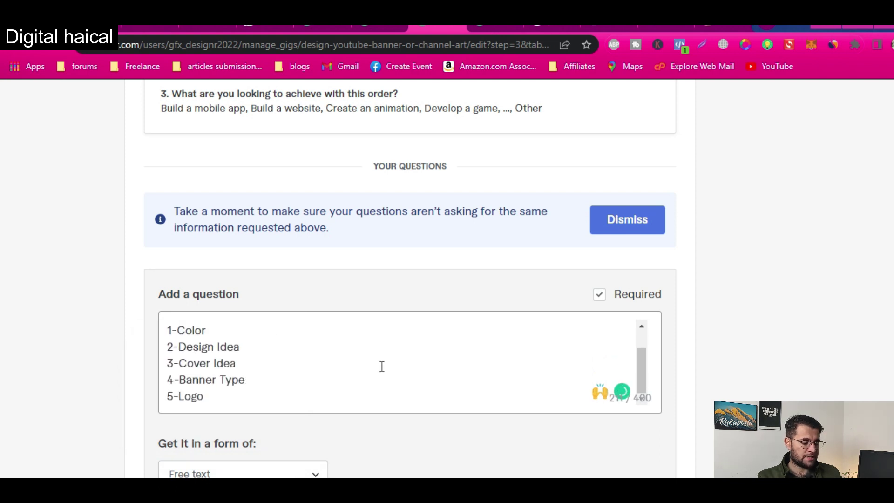
left_click_drag(196, 362, 242, 385)
left_click(193, 397)
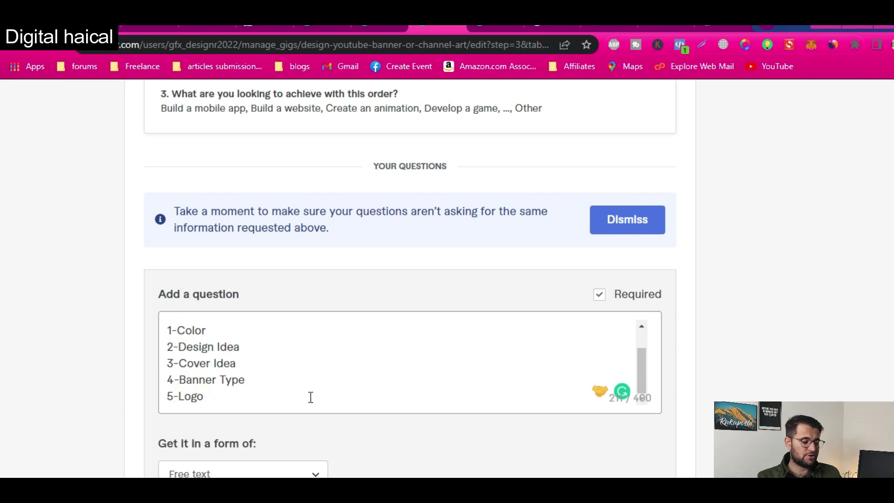
scroll(396, 349, "down", 1)
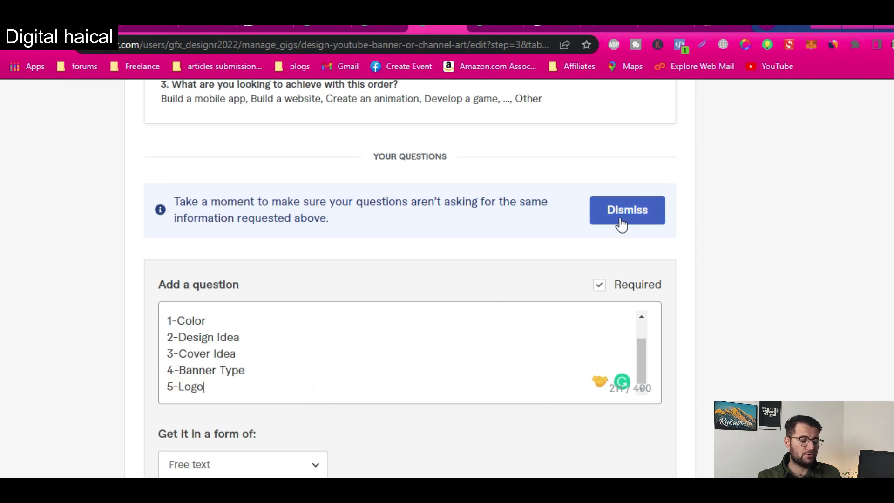
scroll(465, 367, "down", 3)
left_click(610, 392)
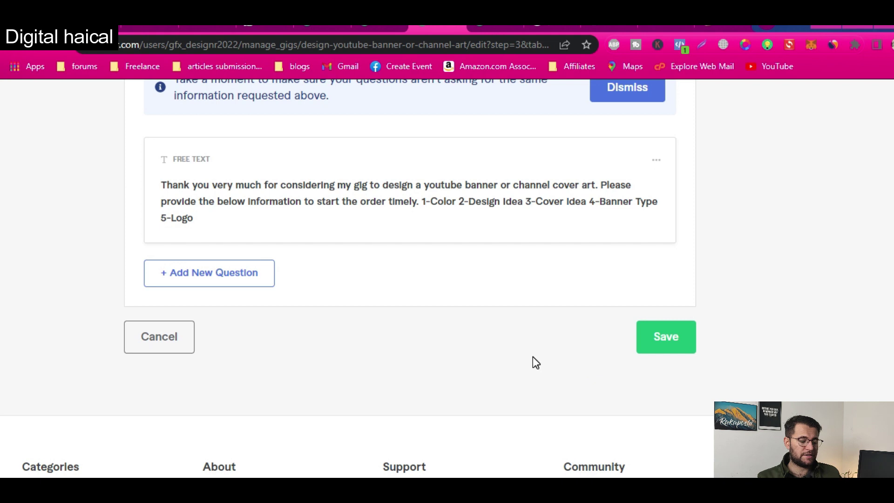
left_click(669, 341)
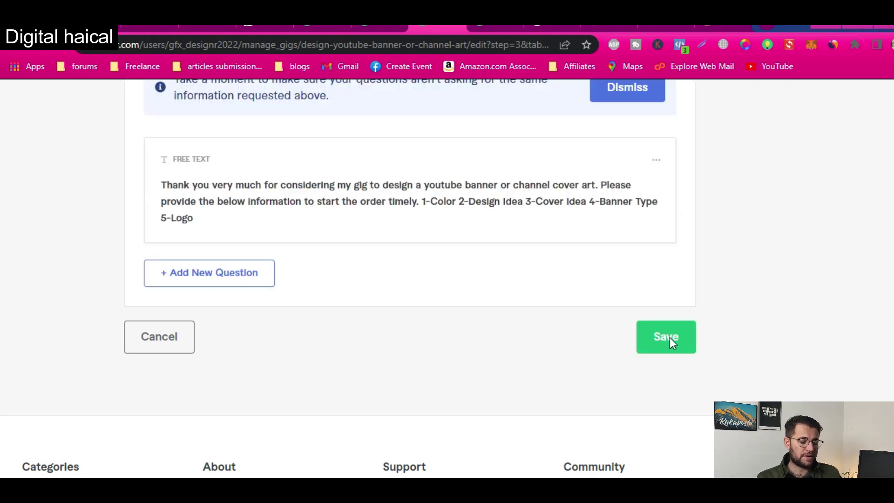
Open the gig's gallery section and review its three showcase images
scroll(669, 337, "up", 3)
scroll(669, 338, "up", 10)
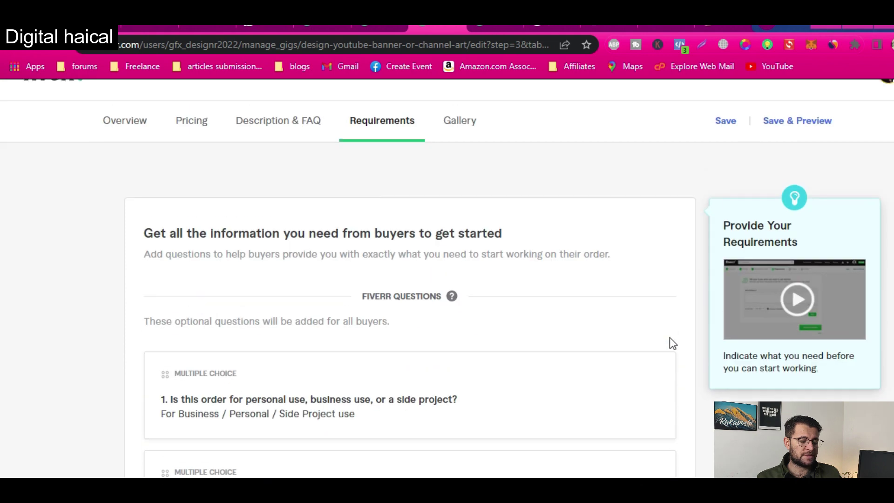
left_click(456, 161)
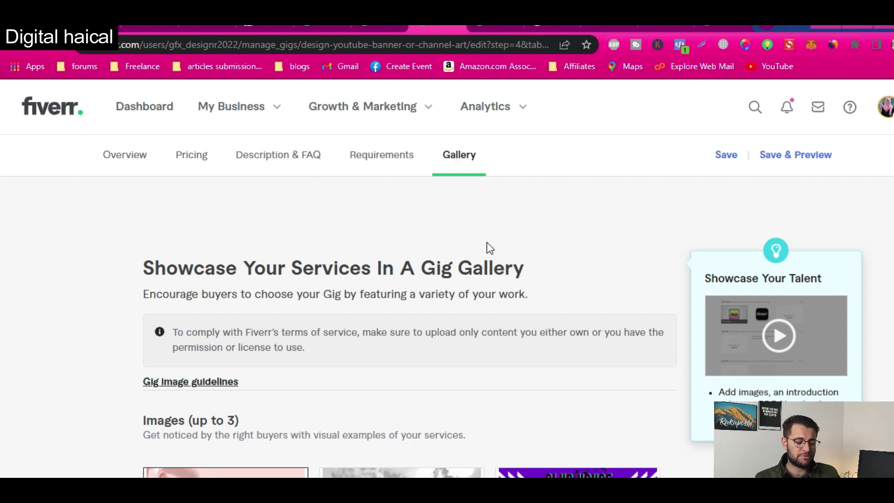
scroll(489, 261, "down", 3)
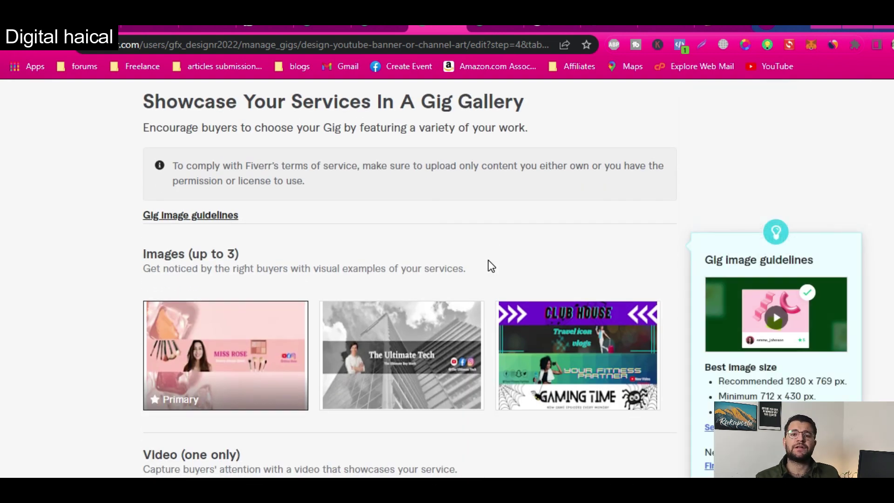
scroll(658, 190, "up", 3)
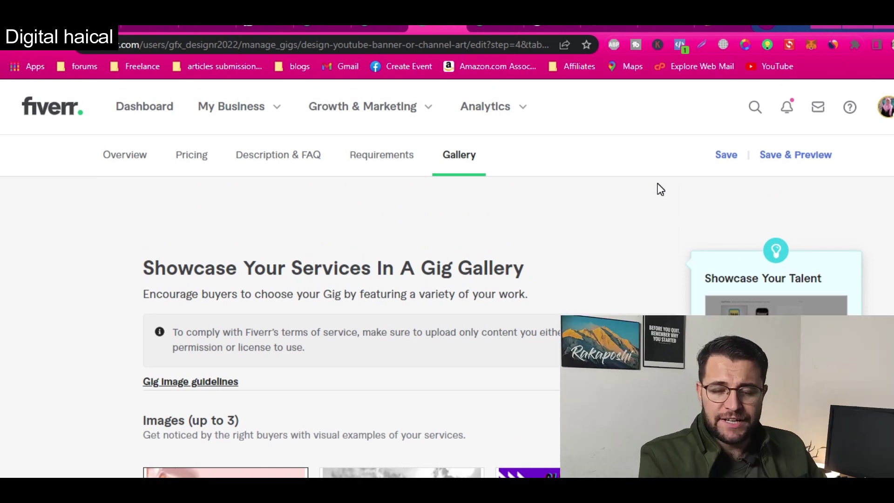